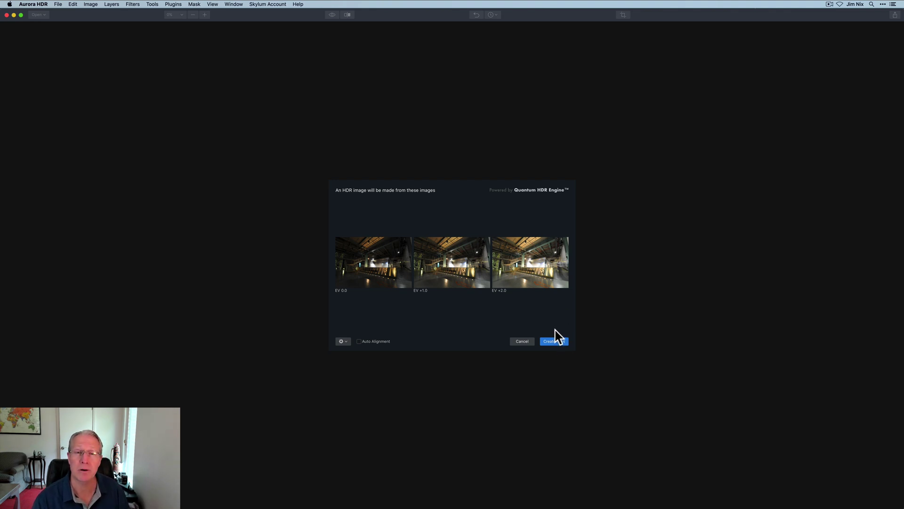
- Merge the three exposures into an HDR image and hide the Looks strip to enlarge it
{"action": "left_click", "coordinate": [554, 342]}
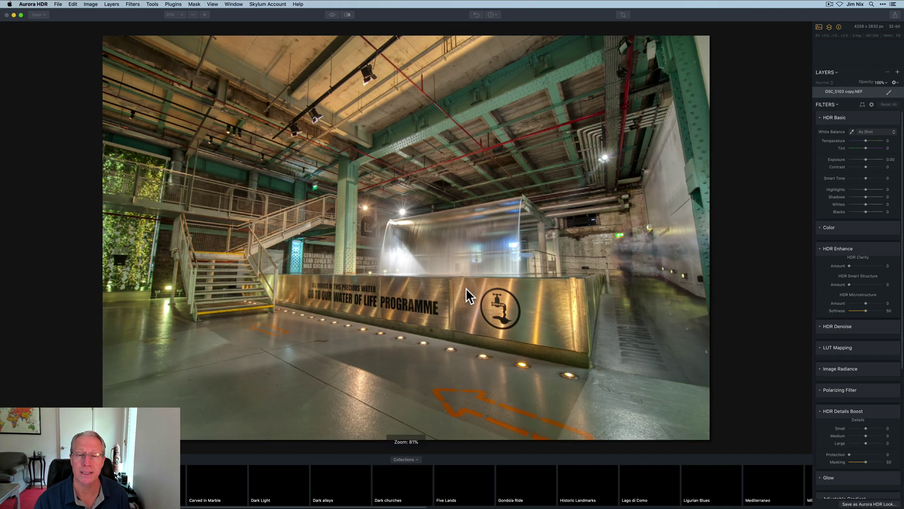
{"action": "left_click", "coordinate": [752, 14]}
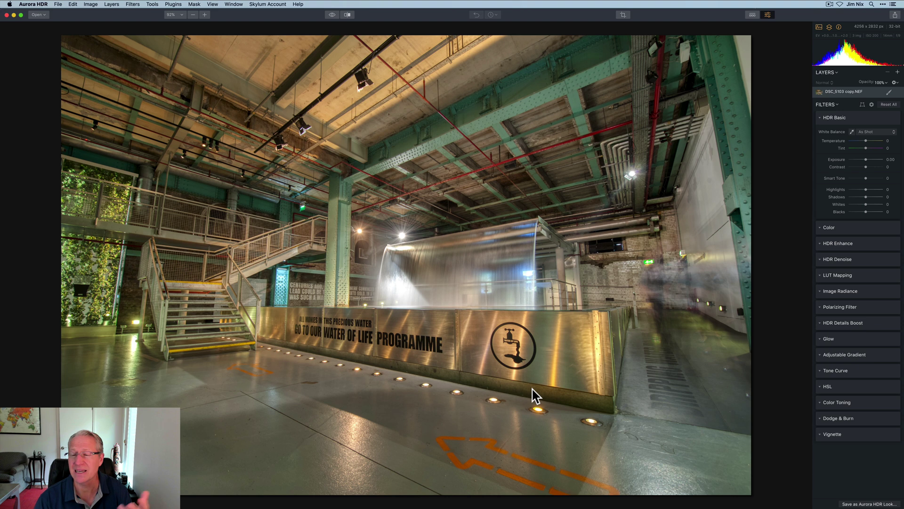
- Apply a Transform correction of Vertical -20 and Scale 76 to straighten the verticals
{"action": "left_click", "coordinate": [863, 106]}
{"action": "left_click_drag", "start_coordinate": [865, 122], "coordinate": [862, 121]}
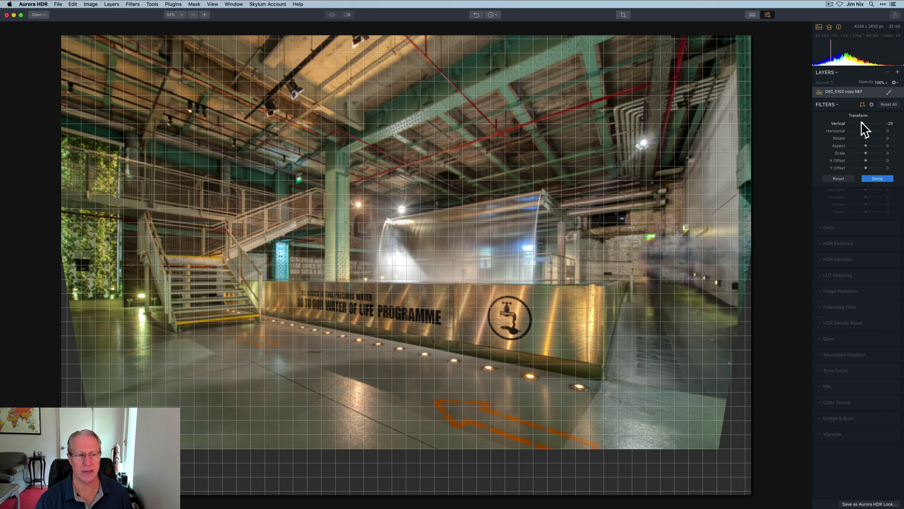
{"action": "left_click", "coordinate": [862, 122]}
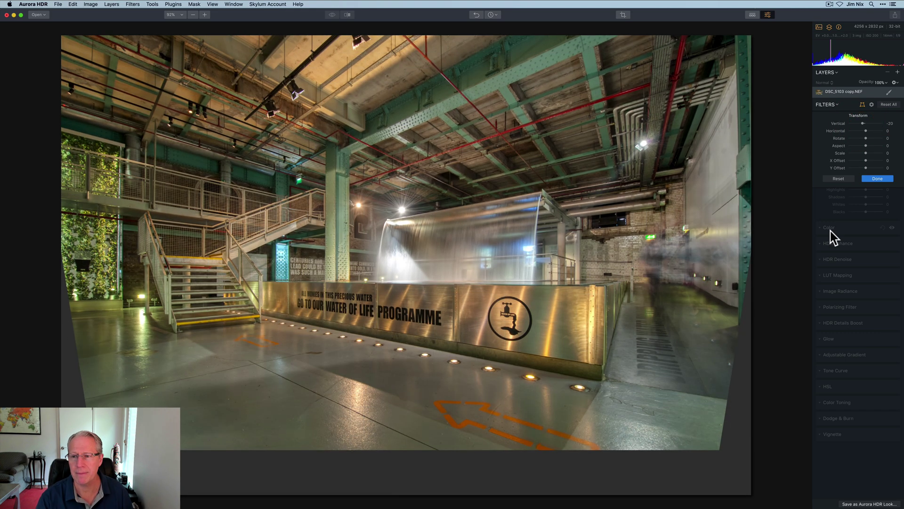
{"action": "left_click_drag", "start_coordinate": [858, 149], "coordinate": [880, 152]}
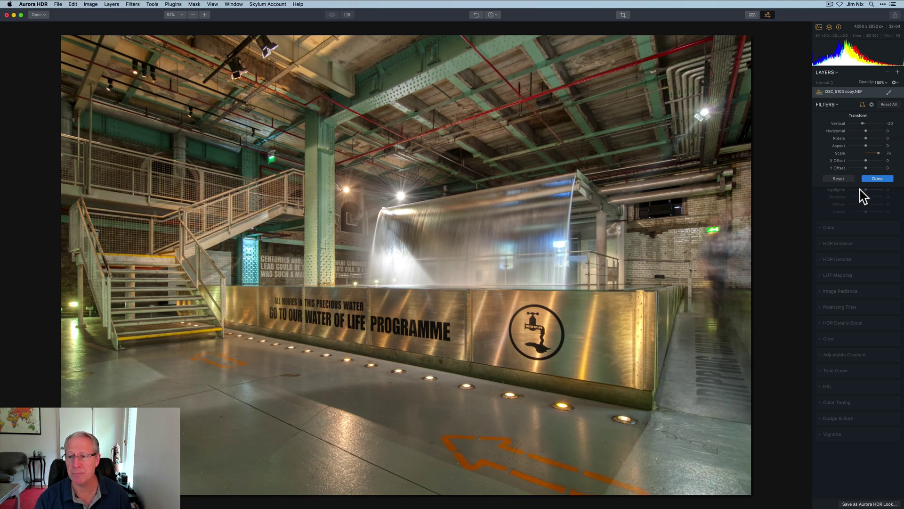
{"action": "left_click", "coordinate": [874, 179]}
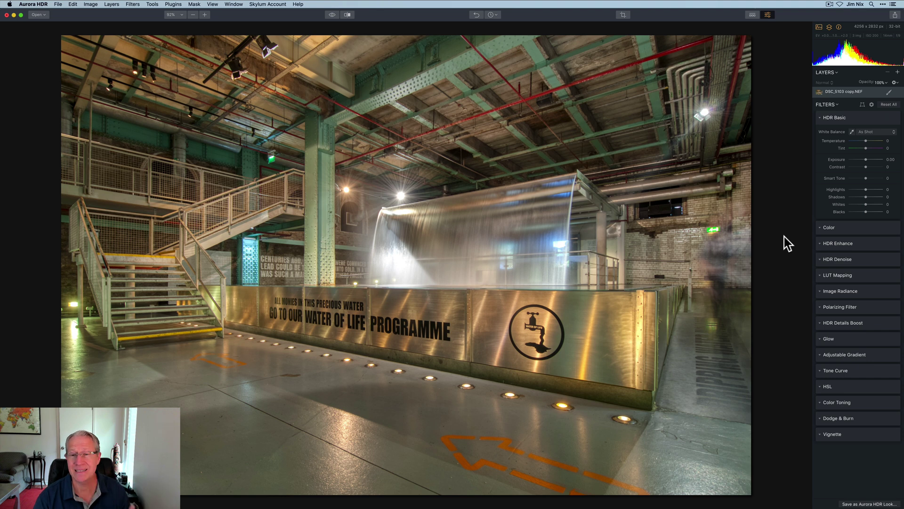
{"action": "left_click", "coordinate": [333, 14]}
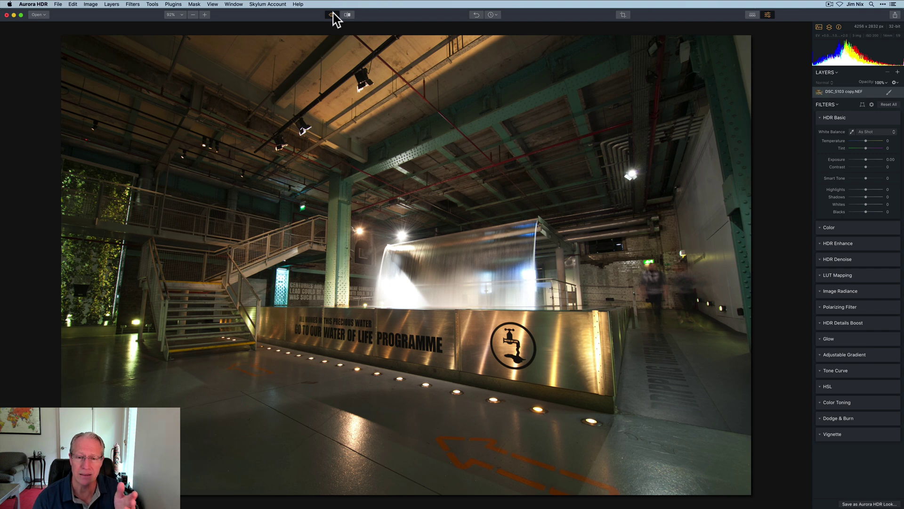
{"action": "left_click", "coordinate": [333, 14]}
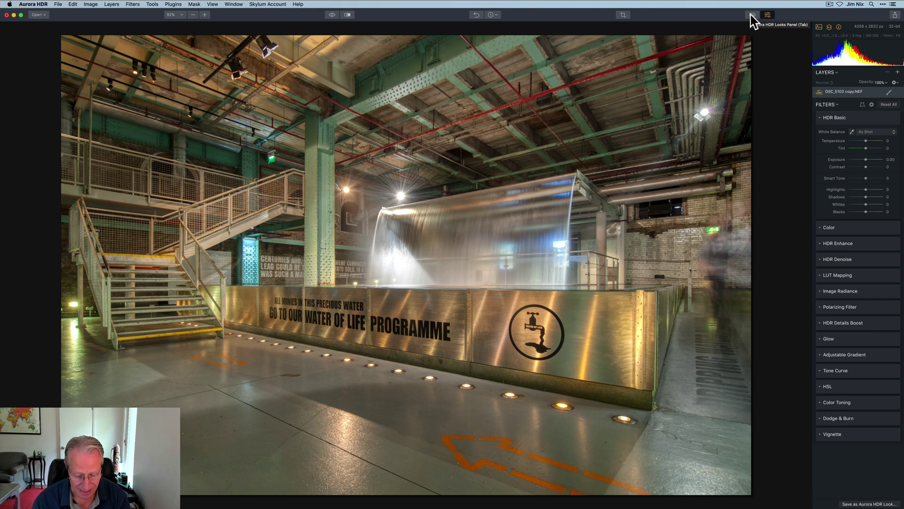
{"action": "key", "text": "super+Tab"}
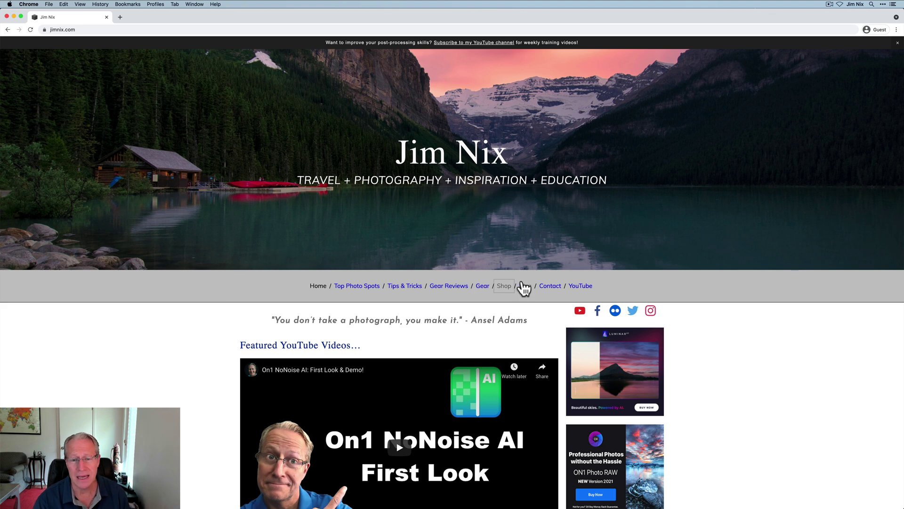
{"action": "left_click", "coordinate": [502, 290]}
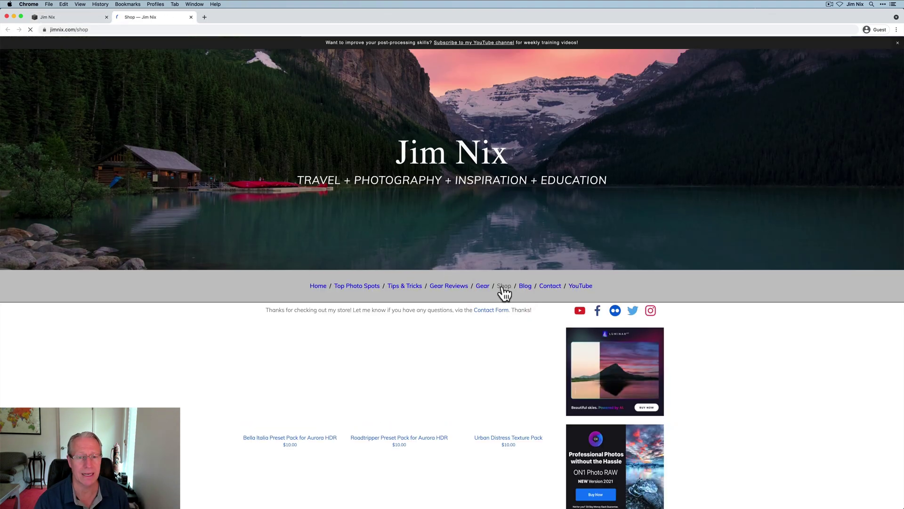
{"action": "scroll", "coordinate": [504, 292], "scroll_direction": "down", "scroll_amount": 3}
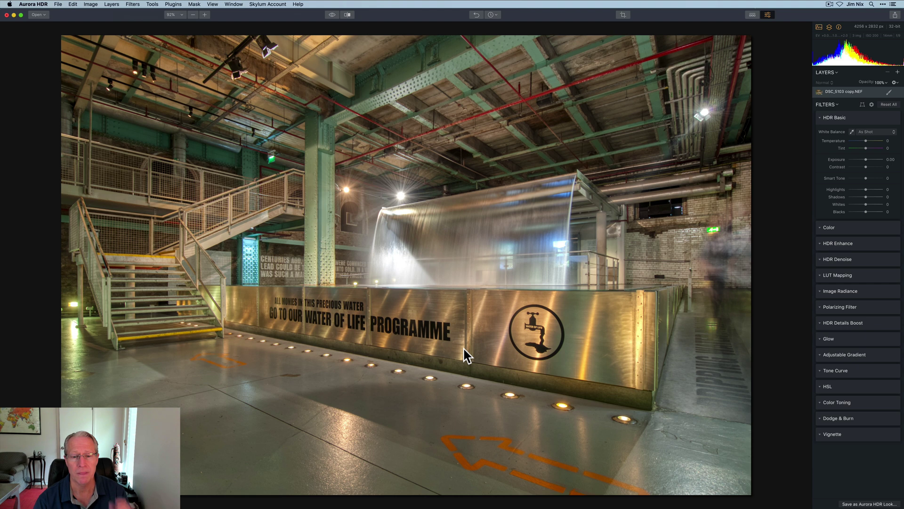
- Preview the Acqua Alta, Back in Black, Dark alleys and Historic Landmarks looks
{"action": "left_click", "coordinate": [752, 14]}
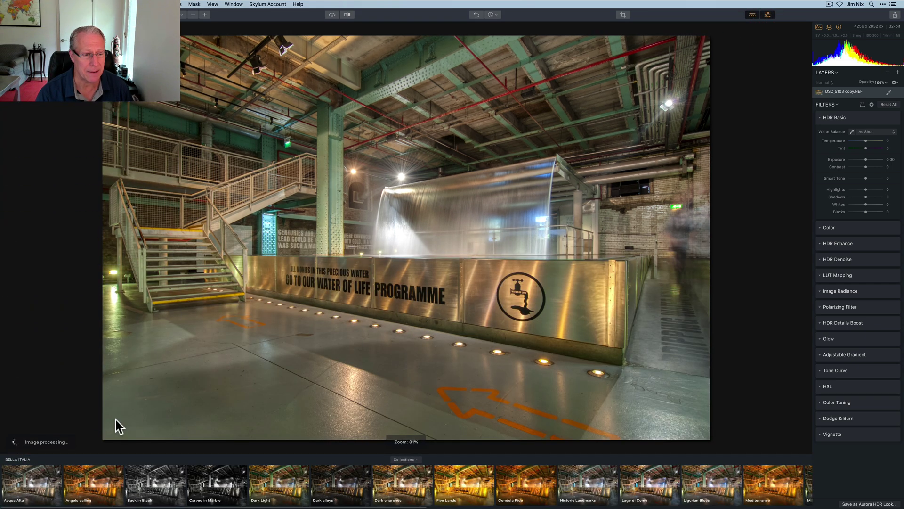
{"action": "left_click", "coordinate": [43, 485]}
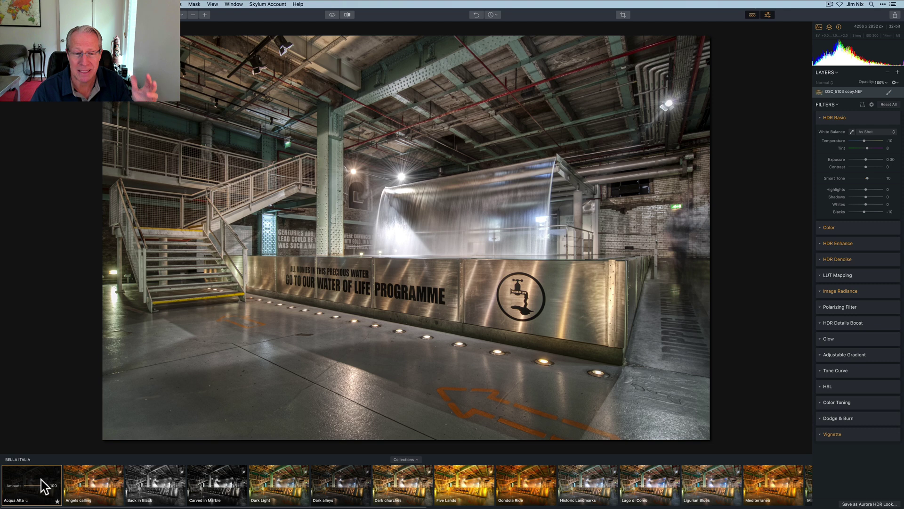
{"action": "left_click", "coordinate": [156, 493]}
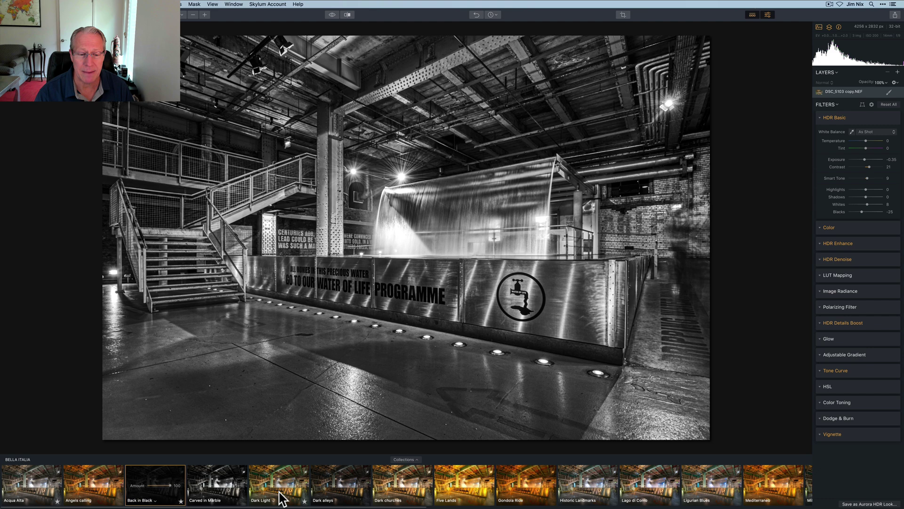
{"action": "left_click", "coordinate": [353, 485]}
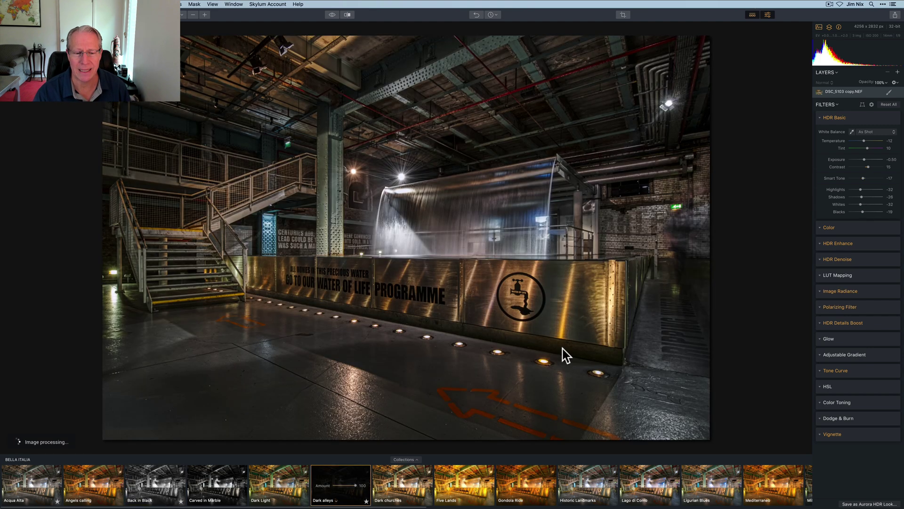
{"action": "scroll", "coordinate": [481, 489], "scroll_direction": "right", "scroll_amount": 5}
{"action": "scroll", "coordinate": [480, 490], "scroll_direction": "right", "scroll_amount": 1}
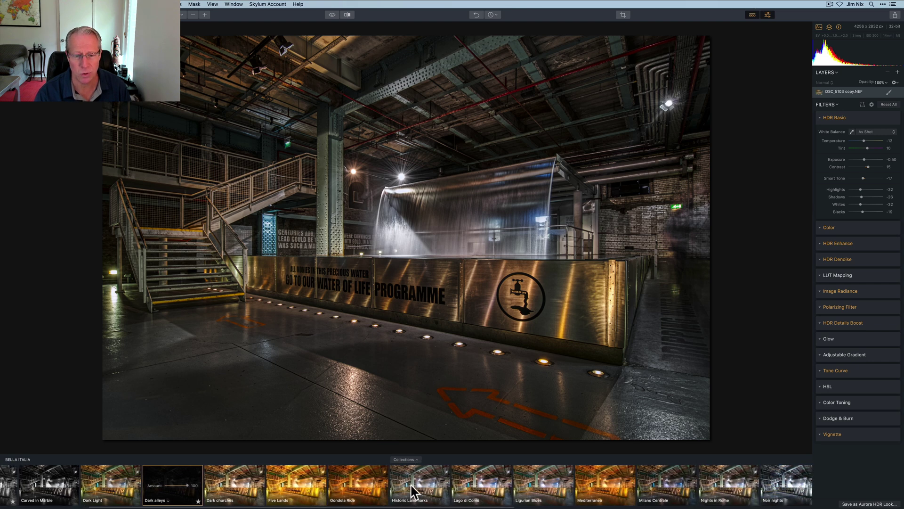
{"action": "left_click", "coordinate": [430, 486]}
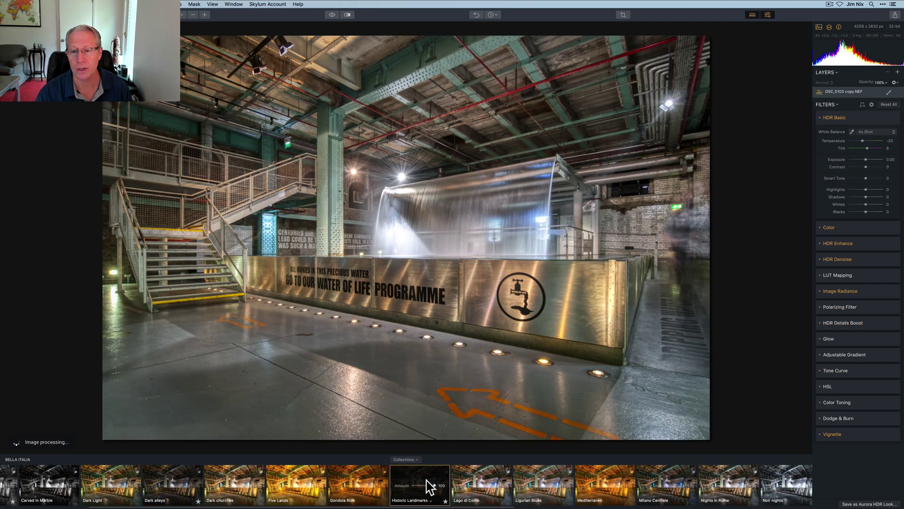
- Preview the Lago di Como, Milano Centrale, Nights in Rome and Painted ceilings looks
{"action": "scroll", "coordinate": [430, 486], "scroll_direction": "right", "scroll_amount": 3}
{"action": "scroll", "coordinate": [430, 486], "scroll_direction": "right", "scroll_amount": 1}
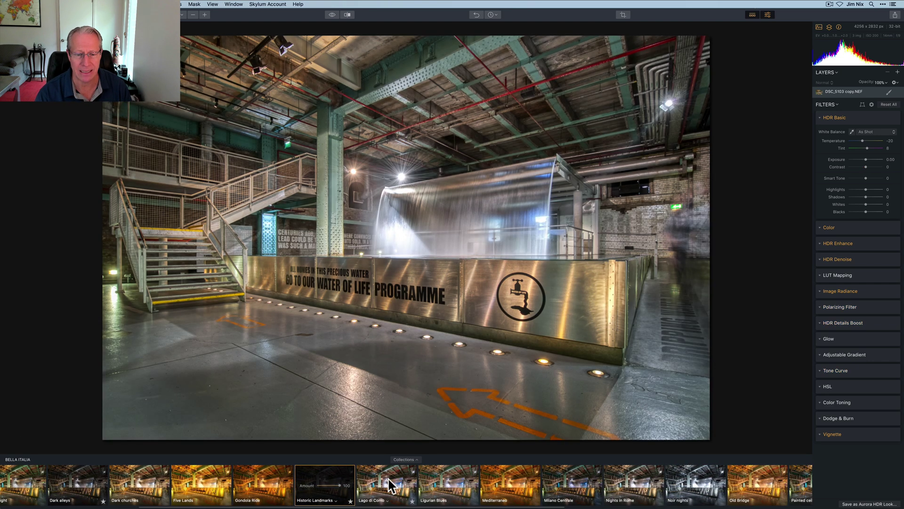
{"action": "left_click", "coordinate": [385, 484]}
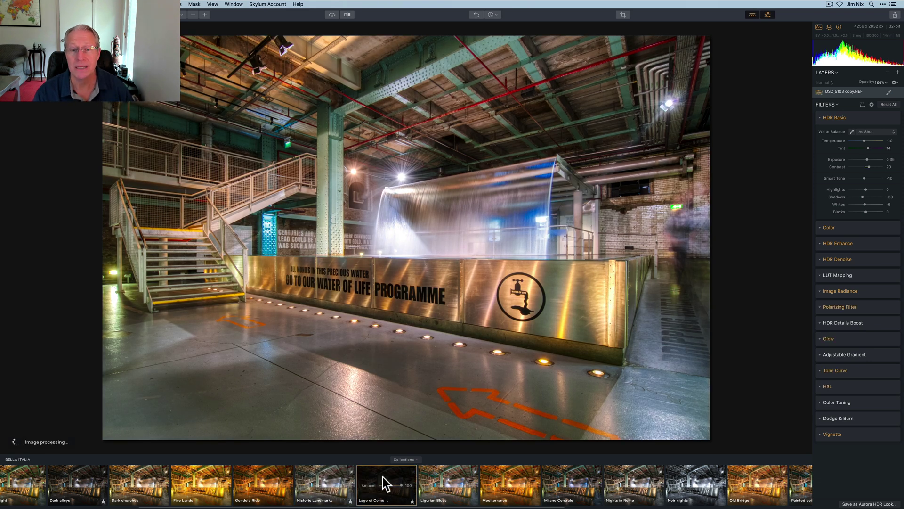
{"action": "scroll", "coordinate": [466, 485], "scroll_direction": "right", "scroll_amount": 4}
{"action": "left_click", "coordinate": [466, 481]}
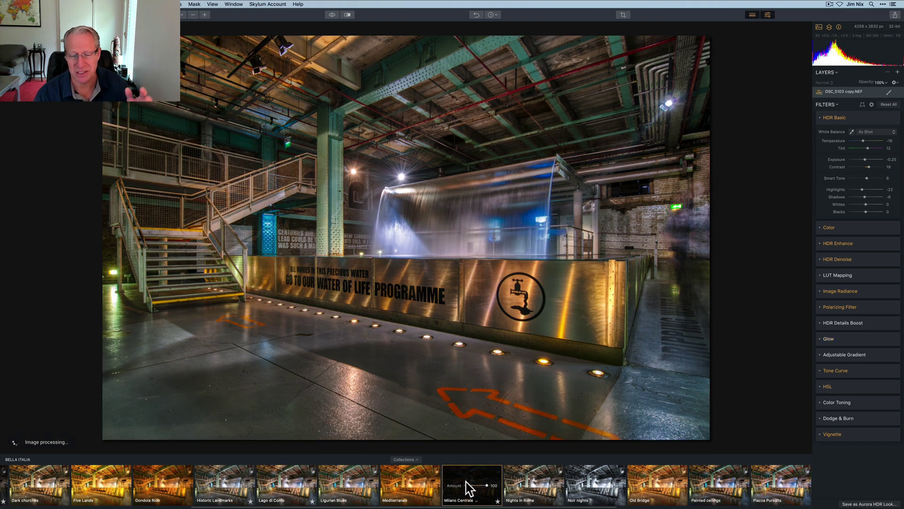
{"action": "left_click", "coordinate": [528, 481]}
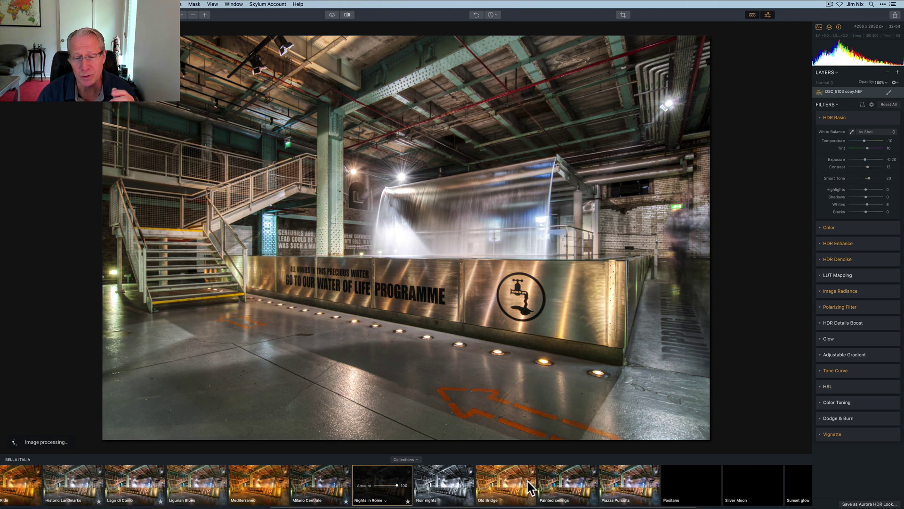
{"action": "scroll", "coordinate": [526, 479], "scroll_direction": "right", "scroll_amount": 5}
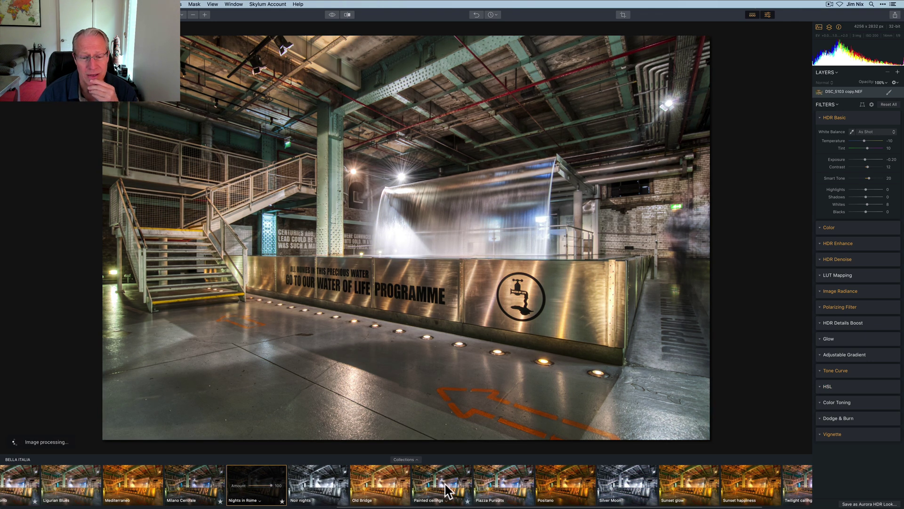
{"action": "left_click", "coordinate": [446, 486]}
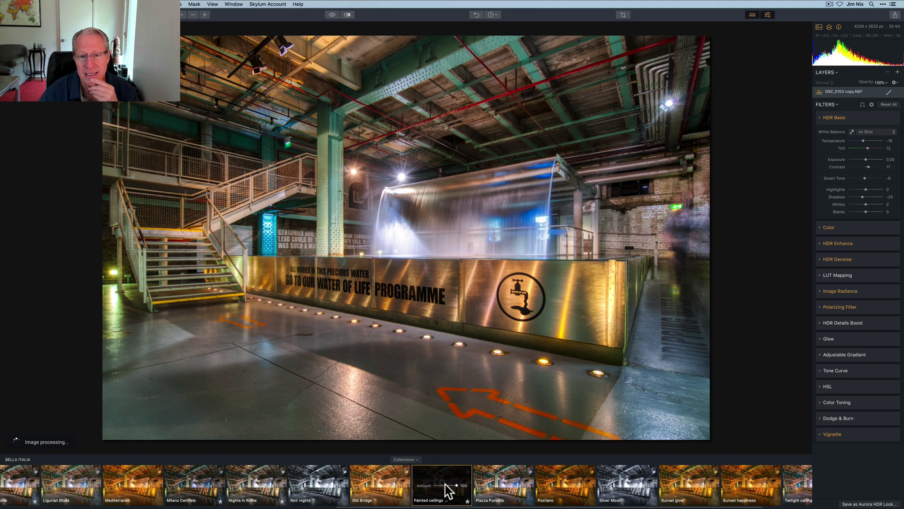
- Try the Twilight calling look, then settle on Acqua Alta instead
{"action": "scroll", "coordinate": [445, 486], "scroll_direction": "right", "scroll_amount": 4}
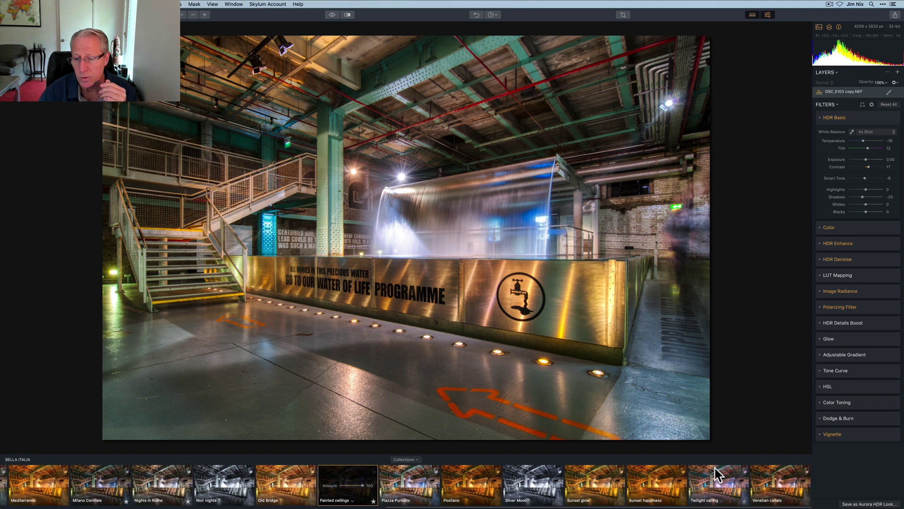
{"action": "left_click", "coordinate": [714, 486]}
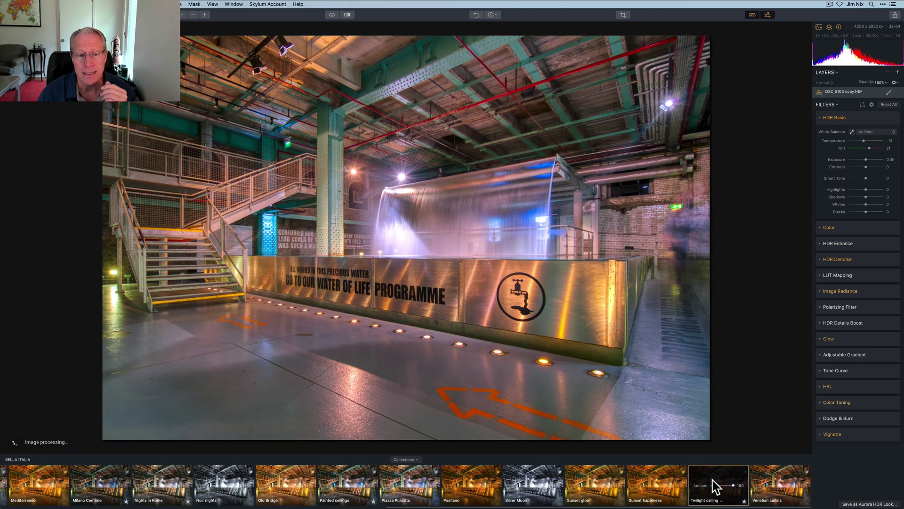
{"action": "scroll", "coordinate": [706, 487], "scroll_direction": "left", "scroll_amount": 20}
{"action": "scroll", "coordinate": [701, 492], "scroll_direction": "left", "scroll_amount": 10}
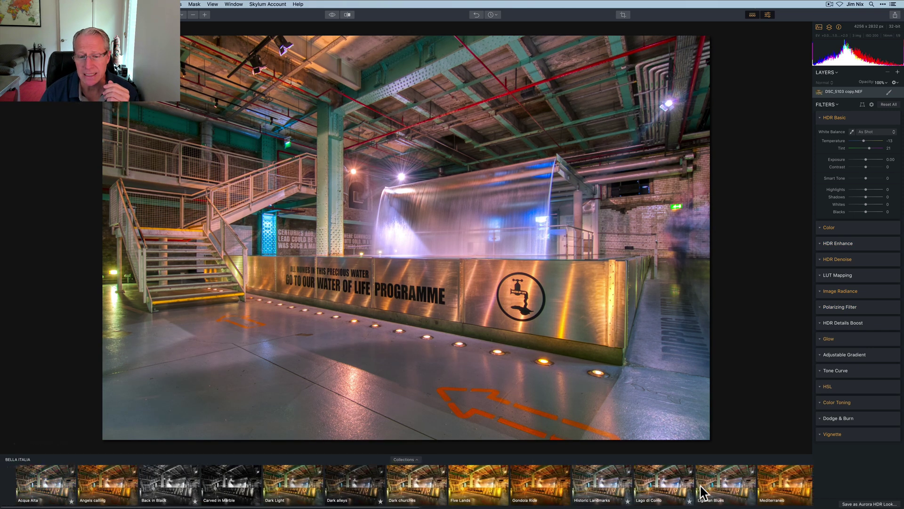
{"action": "left_click", "coordinate": [46, 473]}
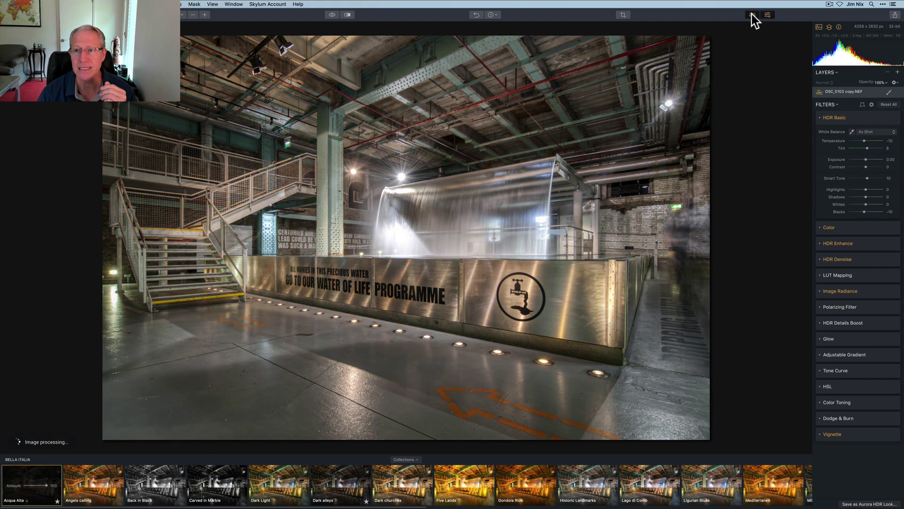
- In HDR Basic, set Exposure 0.49, Contrast 33 and Highlights -32
{"action": "left_click", "coordinate": [752, 15]}
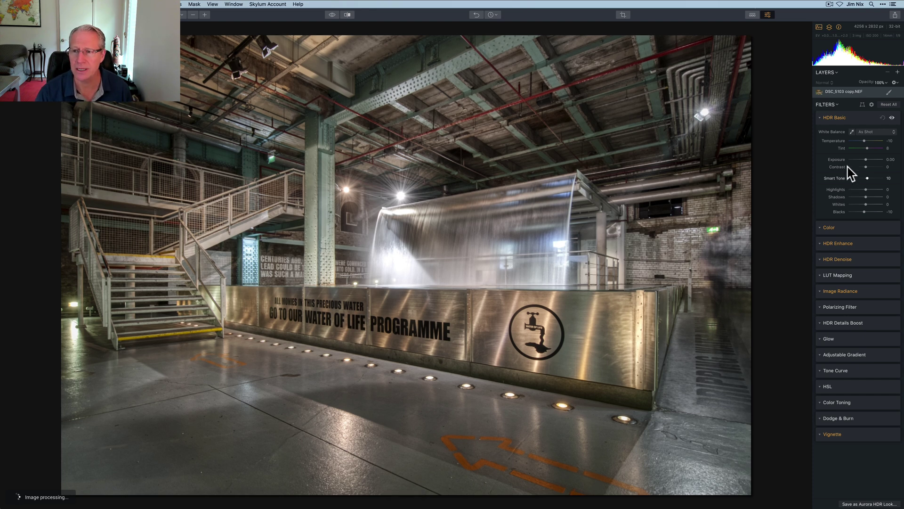
{"action": "left_click", "coordinate": [837, 119]}
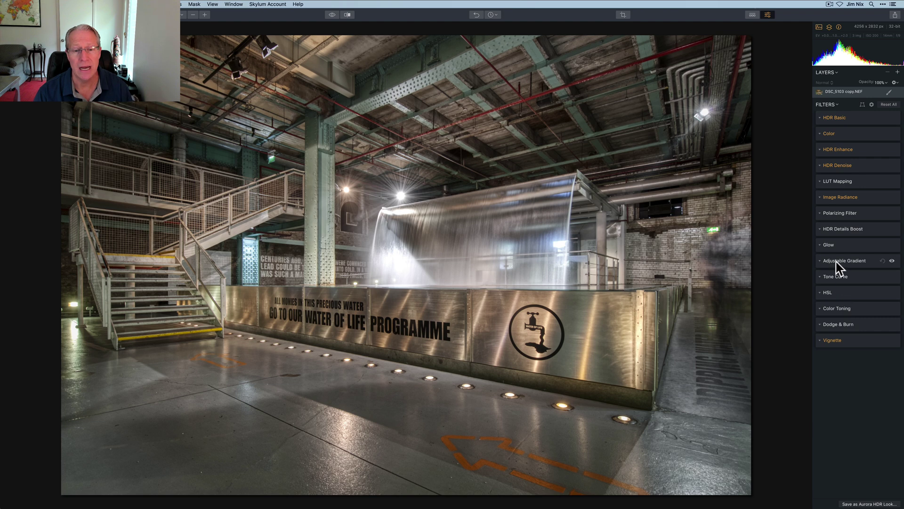
{"action": "left_click", "coordinate": [850, 121]}
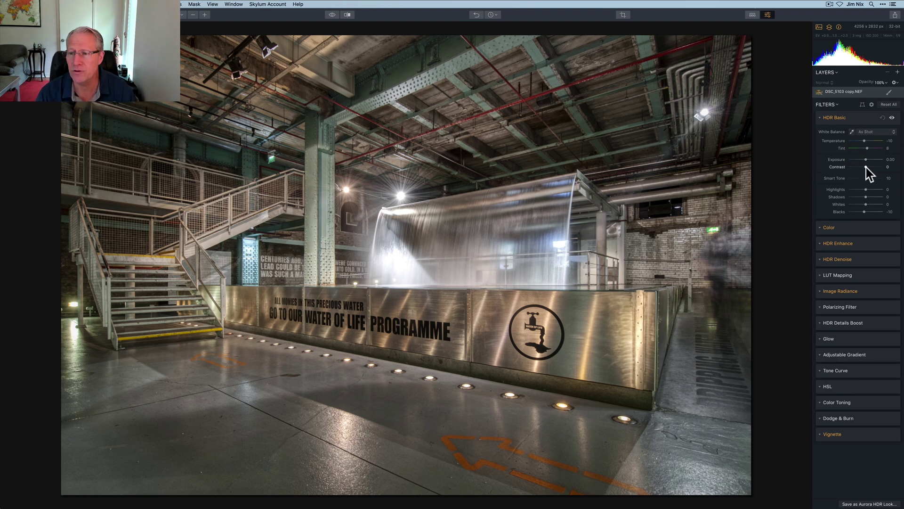
{"action": "left_click_drag", "start_coordinate": [866, 166], "coordinate": [869, 159]}
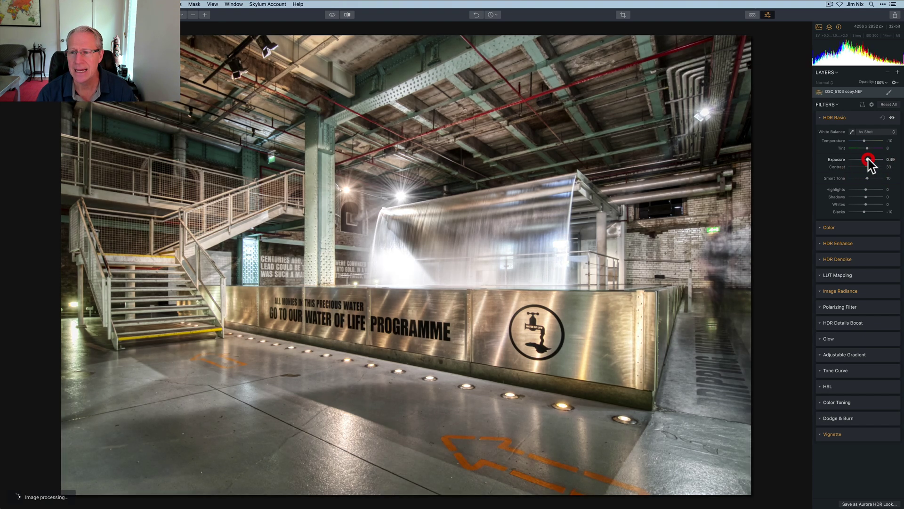
{"action": "left_click", "coordinate": [860, 189]}
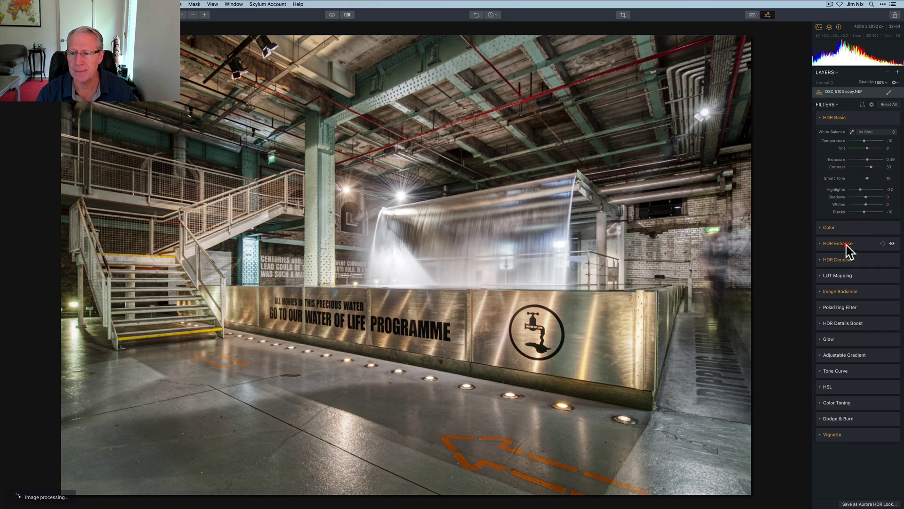
- Raise HDR Enhance Clarity from 12 to 32
{"action": "left_click", "coordinate": [846, 244]}
{"action": "left_click_drag", "start_coordinate": [853, 169], "coordinate": [856, 188]}
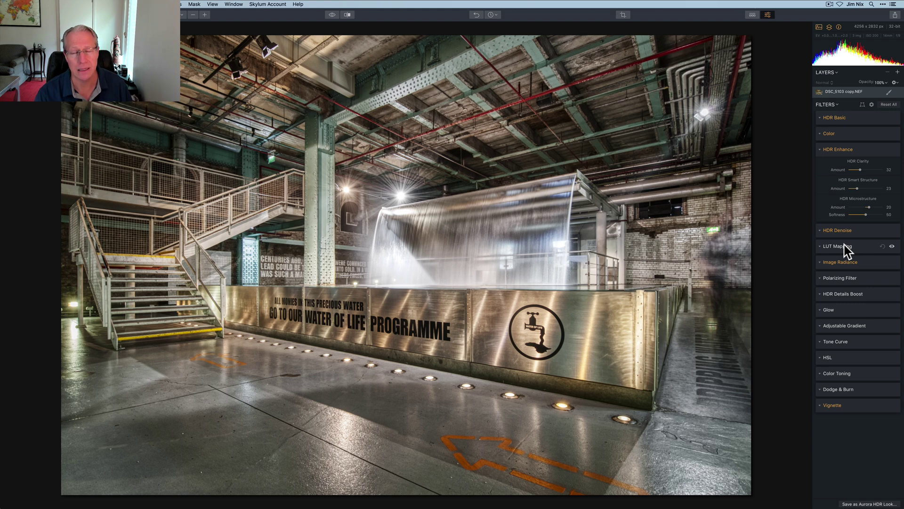
- In LUT Mapping, choose Load Custom LUT File and select Iceland.cube
{"action": "left_click", "coordinate": [844, 245]}
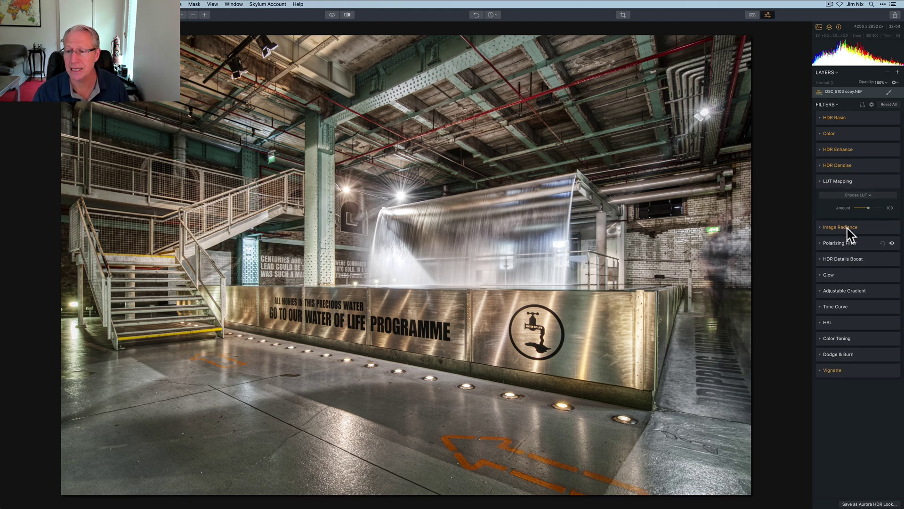
{"action": "left_click", "coordinate": [855, 194]}
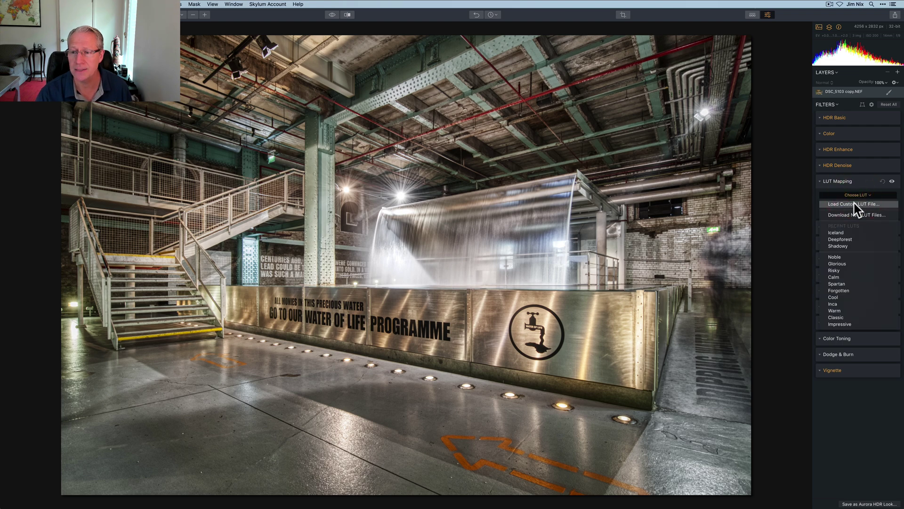
{"action": "left_click", "coordinate": [855, 205]}
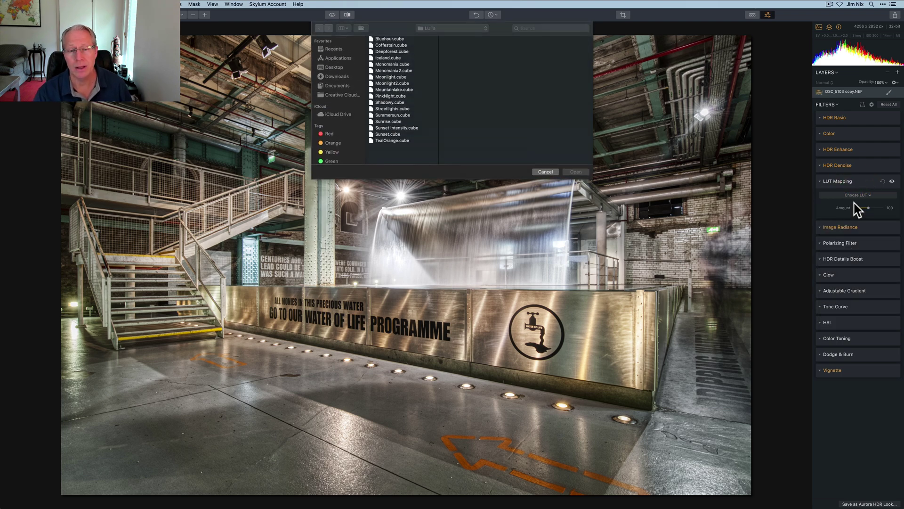
{"action": "left_click", "coordinate": [394, 58]}
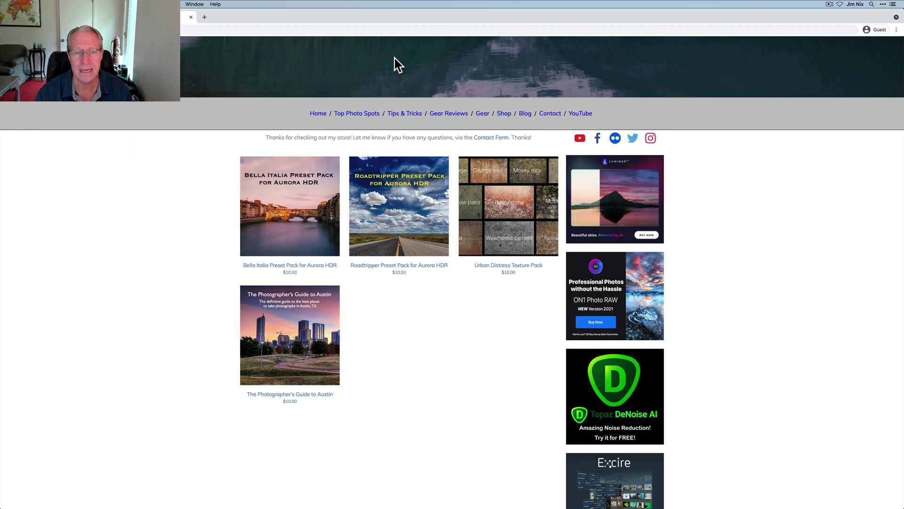
{"action": "left_click", "coordinate": [317, 113]}
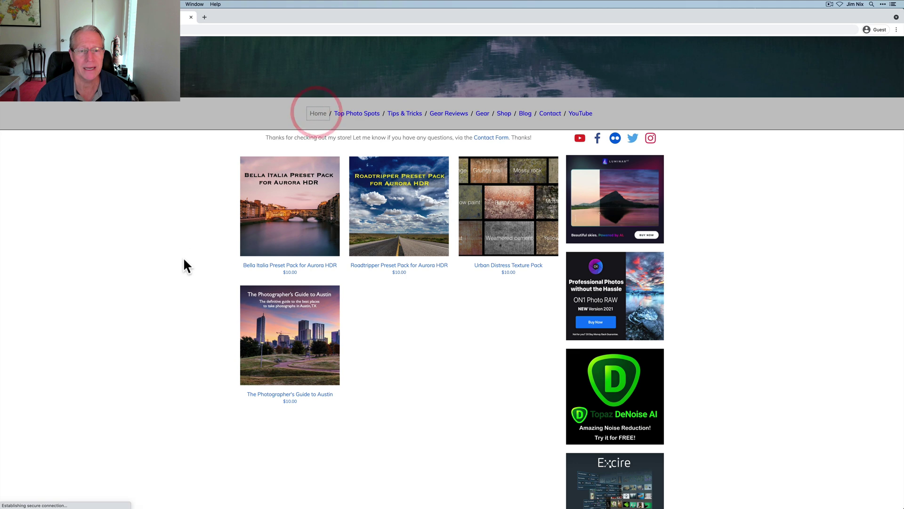
{"action": "scroll", "coordinate": [183, 256], "scroll_direction": "down", "scroll_amount": 6}
{"action": "scroll", "coordinate": [183, 256], "scroll_direction": "down", "scroll_amount": 2}
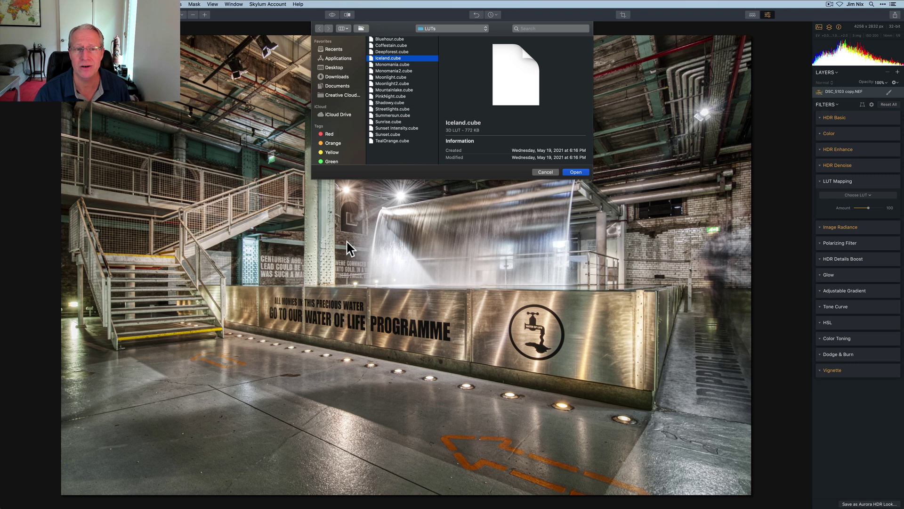
- Load the Iceland LUT at Amount 50, toggling it off and on to compare
{"action": "left_click", "coordinate": [575, 173]}
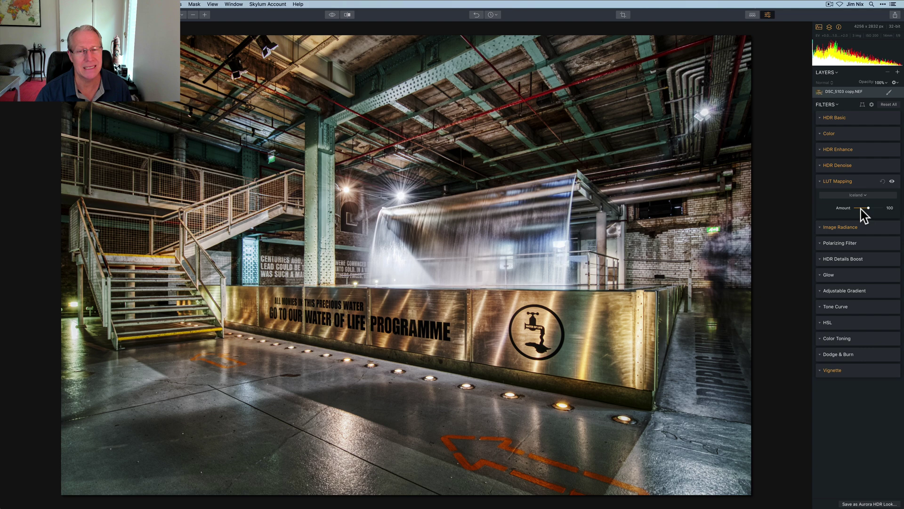
{"action": "left_click_drag", "start_coordinate": [867, 206], "coordinate": [831, 209]}
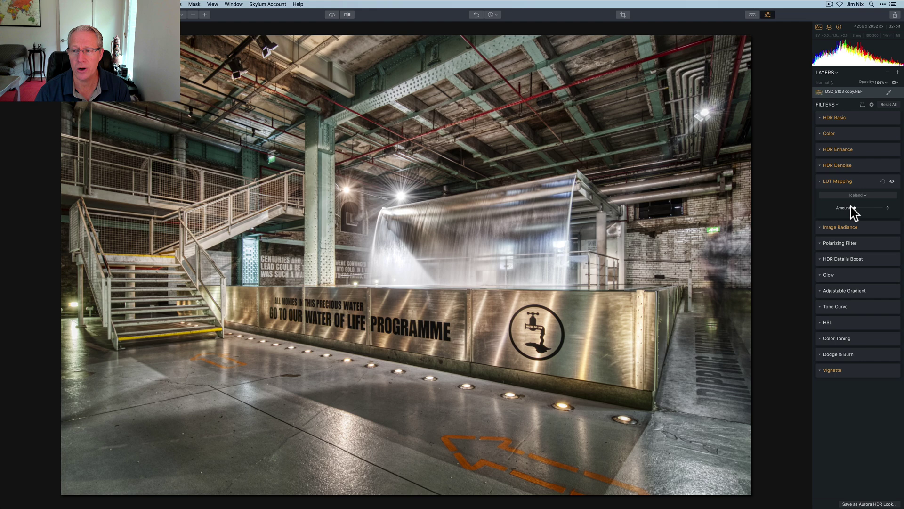
{"action": "left_click_drag", "start_coordinate": [851, 207], "coordinate": [860, 207]}
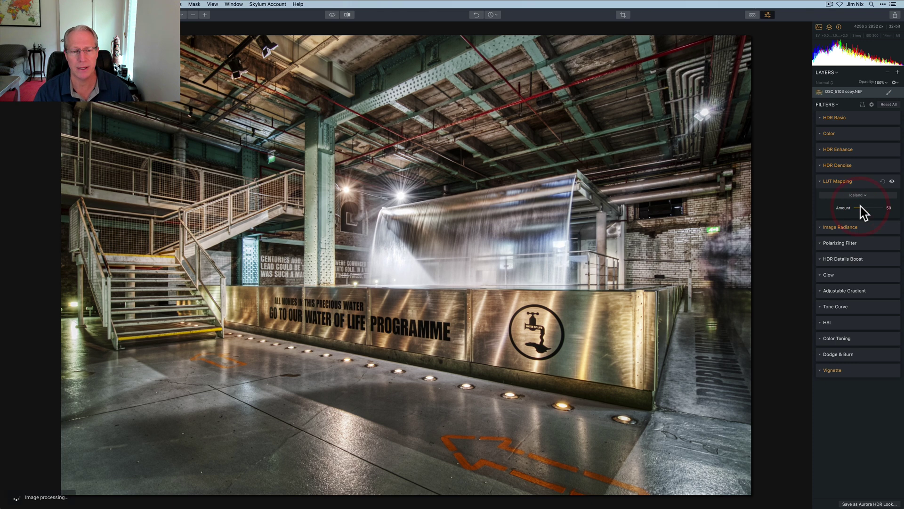
{"action": "left_click", "coordinate": [892, 182]}
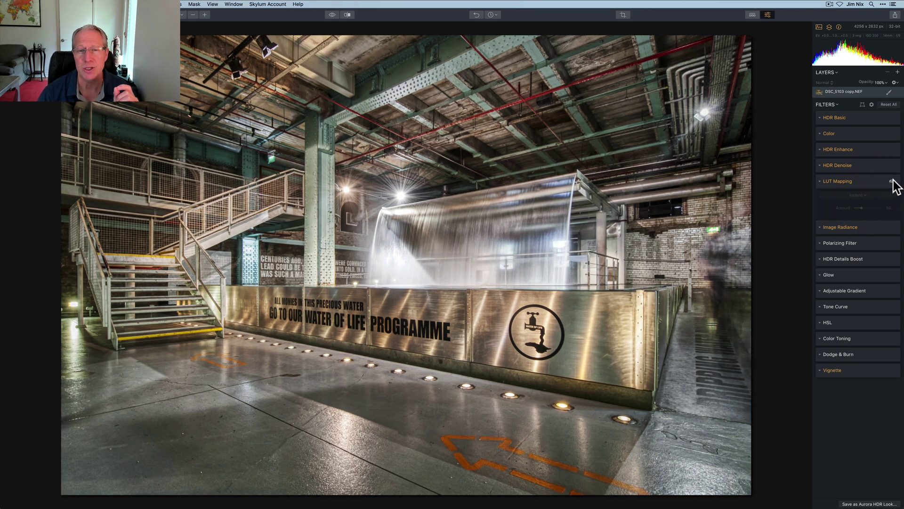
{"action": "left_click", "coordinate": [892, 182]}
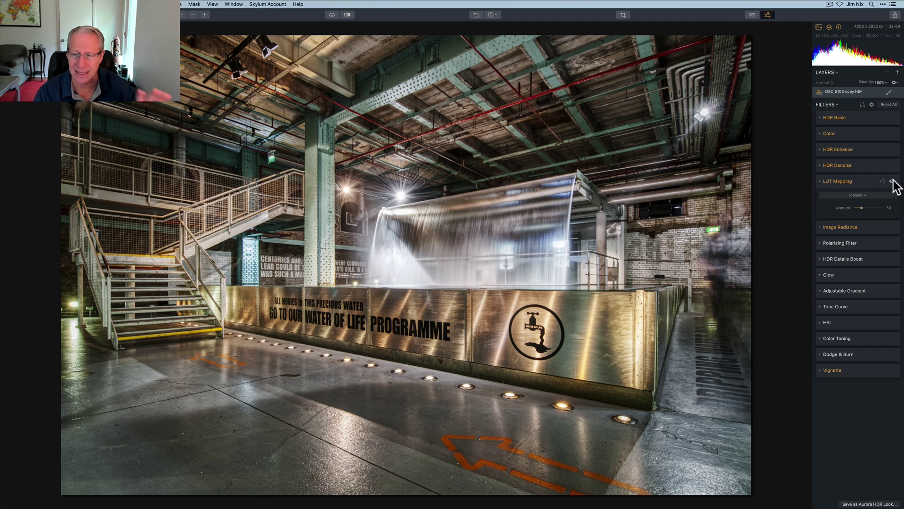
- Set HDR Basic Smart Tone to 73 after comparing brighter and darker values
{"action": "left_click", "coordinate": [863, 184]}
{"action": "left_click", "coordinate": [849, 117]}
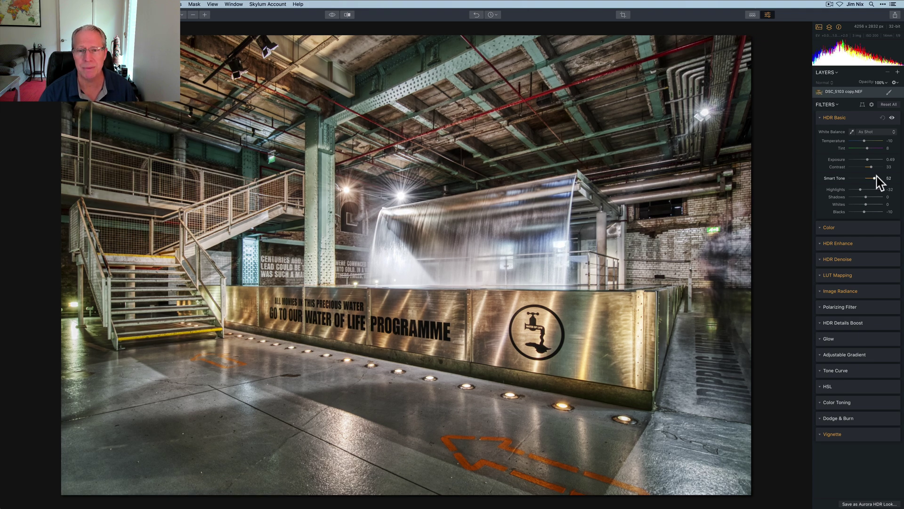
{"action": "left_click_drag", "start_coordinate": [874, 176], "coordinate": [879, 178]}
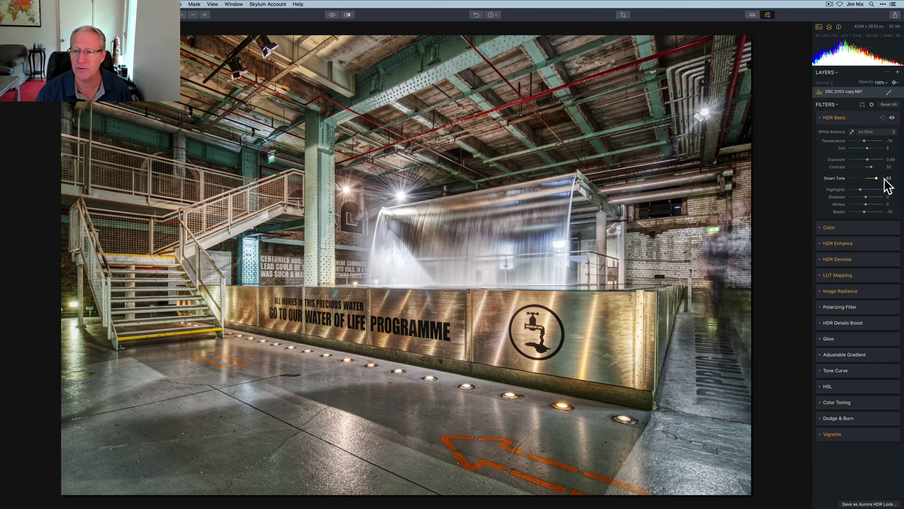
{"action": "mouse_move", "coordinate": [876, 179]}
{"action": "left_mouse_down"}
{"action": "mouse_move", "coordinate": [867, 178]}
{"action": "mouse_move", "coordinate": [879, 177]}
{"action": "left_mouse_up"}
{"action": "left_click", "coordinate": [879, 178]}
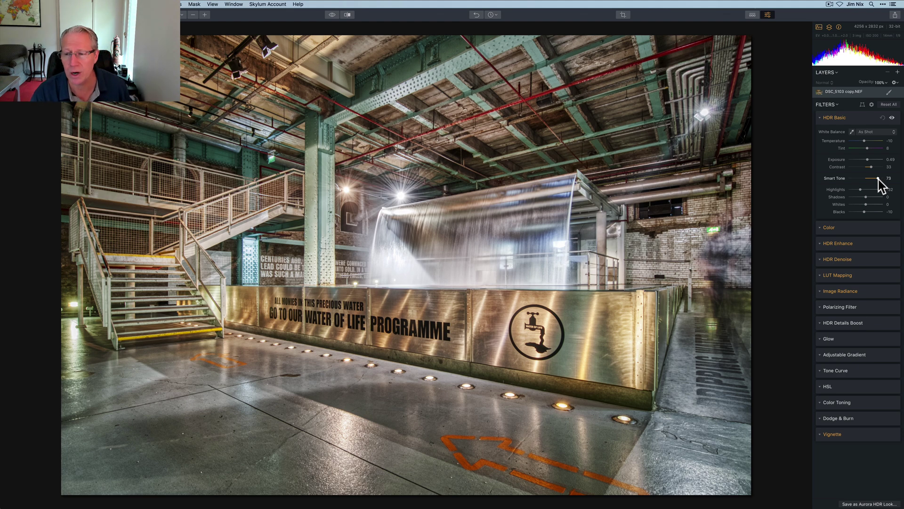
- Set the Glow filter Amount to 27
{"action": "left_click", "coordinate": [859, 244]}
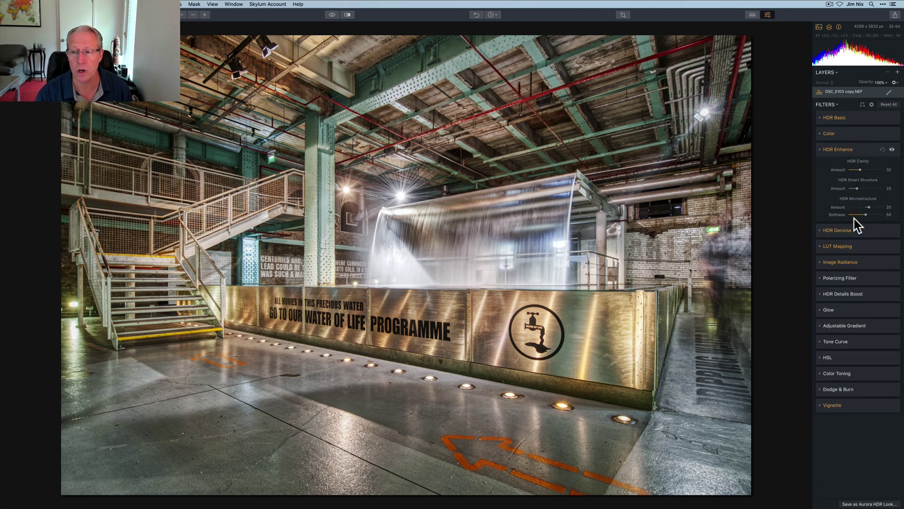
{"action": "left_click", "coordinate": [857, 150]}
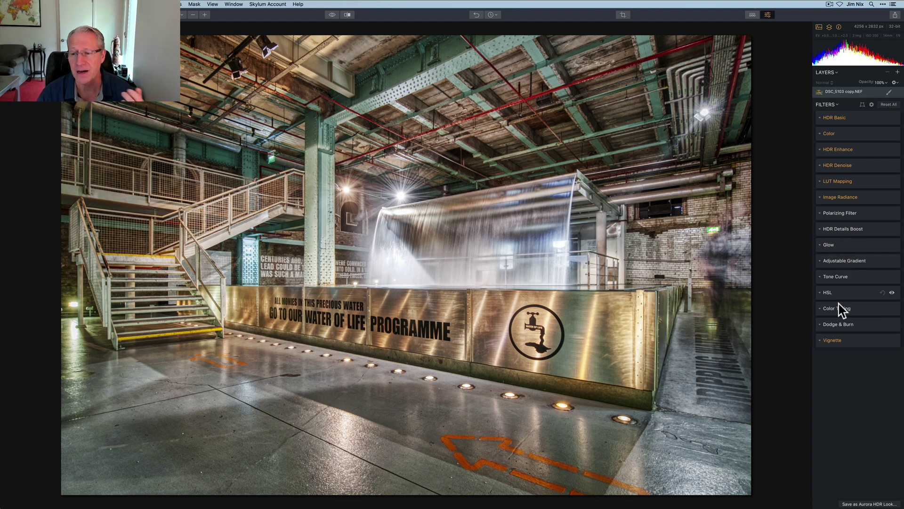
{"action": "left_click", "coordinate": [834, 248]}
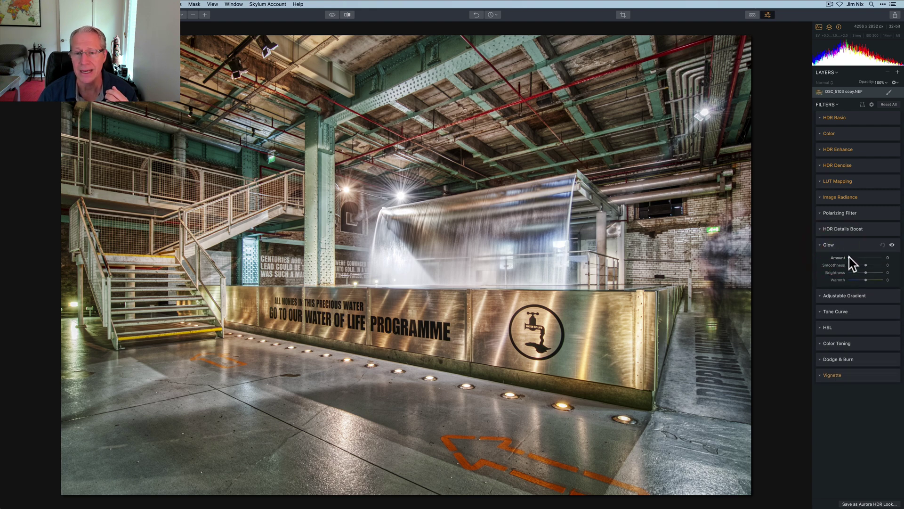
{"action": "mouse_move", "coordinate": [858, 254]}
{"action": "left_mouse_down"}
{"action": "mouse_move", "coordinate": [866, 255]}
{"action": "mouse_move", "coordinate": [824, 258]}
{"action": "mouse_move", "coordinate": [883, 259]}
{"action": "mouse_move", "coordinate": [817, 272]}
{"action": "mouse_move", "coordinate": [861, 264]}
{"action": "left_mouse_up"}
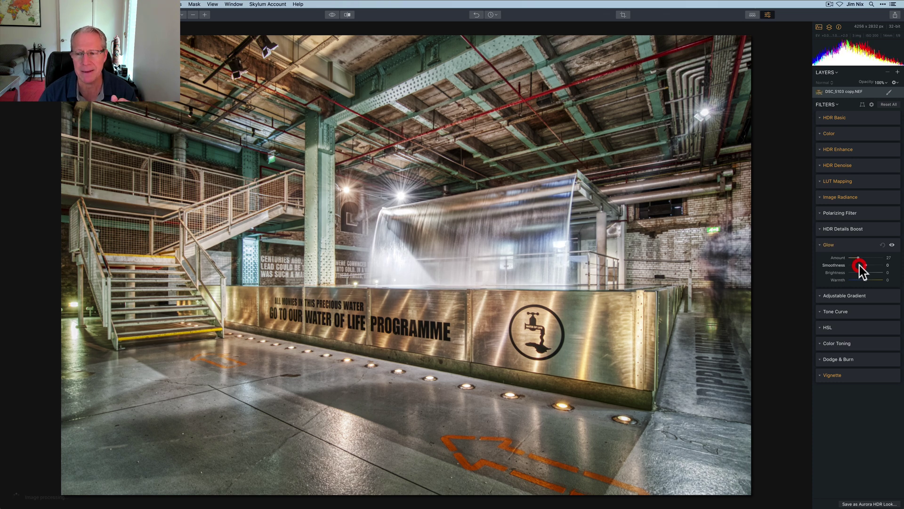
- Compare the vignette off and on, then set its Amount to -68
{"action": "left_click", "coordinate": [832, 376]}
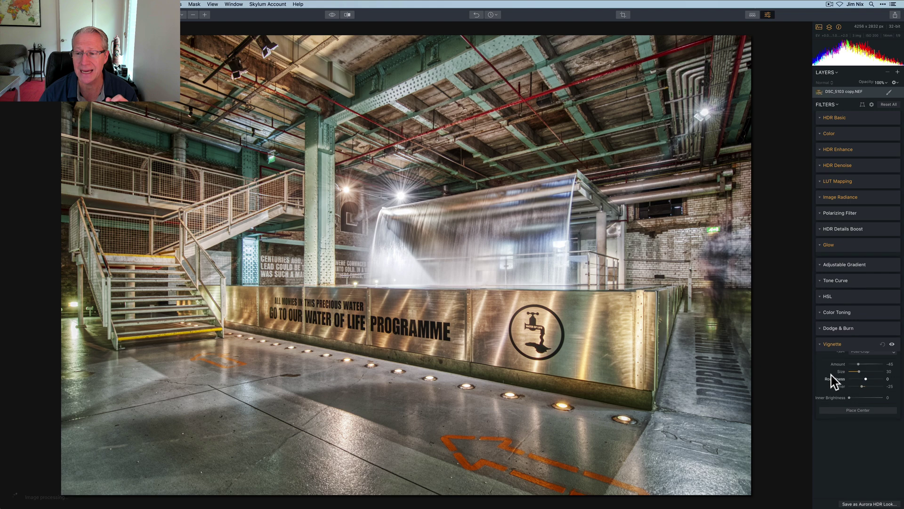
{"action": "left_click", "coordinate": [891, 340]}
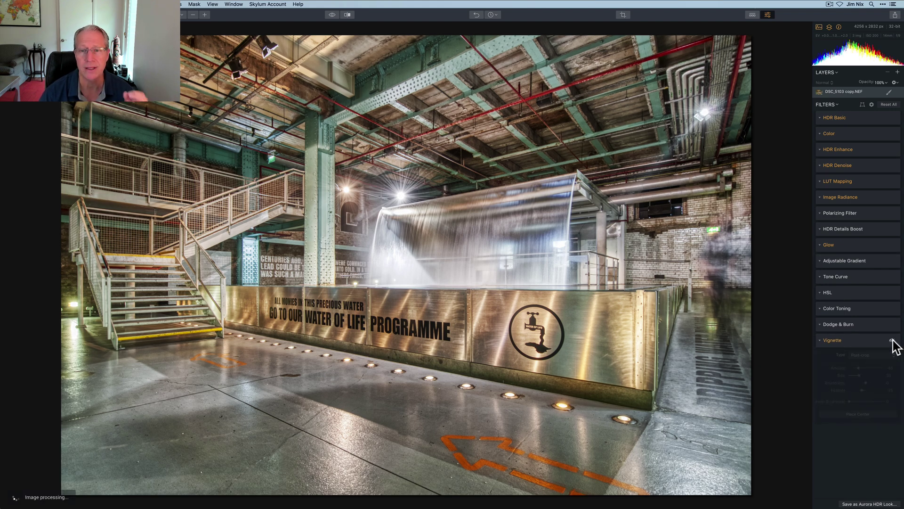
{"action": "left_click", "coordinate": [891, 341]}
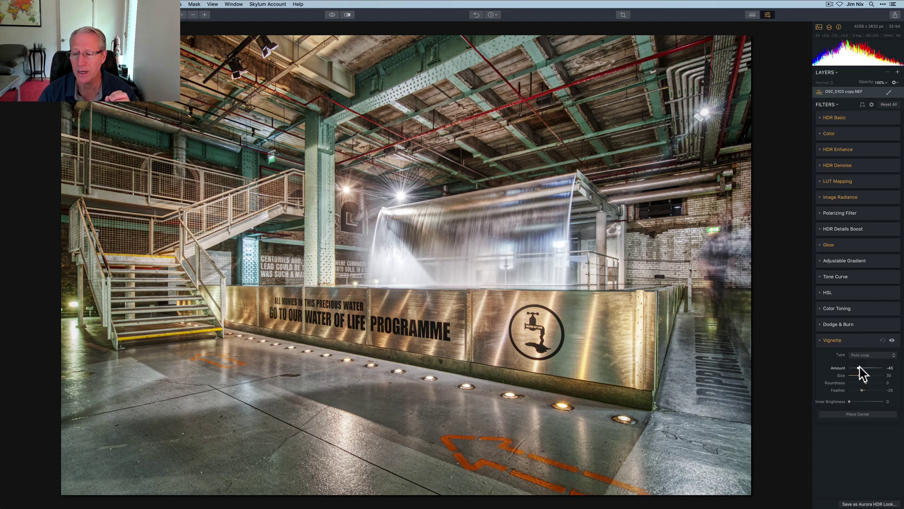
{"action": "left_click", "coordinate": [856, 368]}
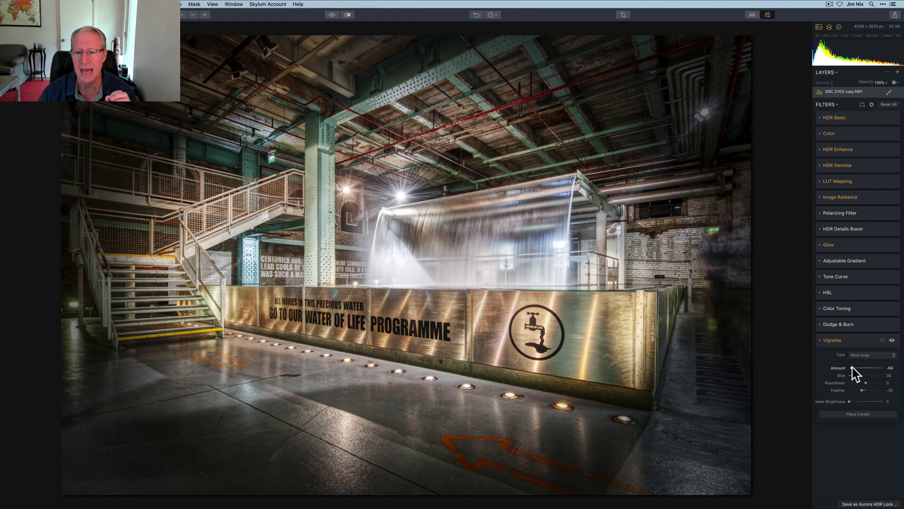
{"action": "left_click_drag", "start_coordinate": [852, 368], "coordinate": [855, 368]}
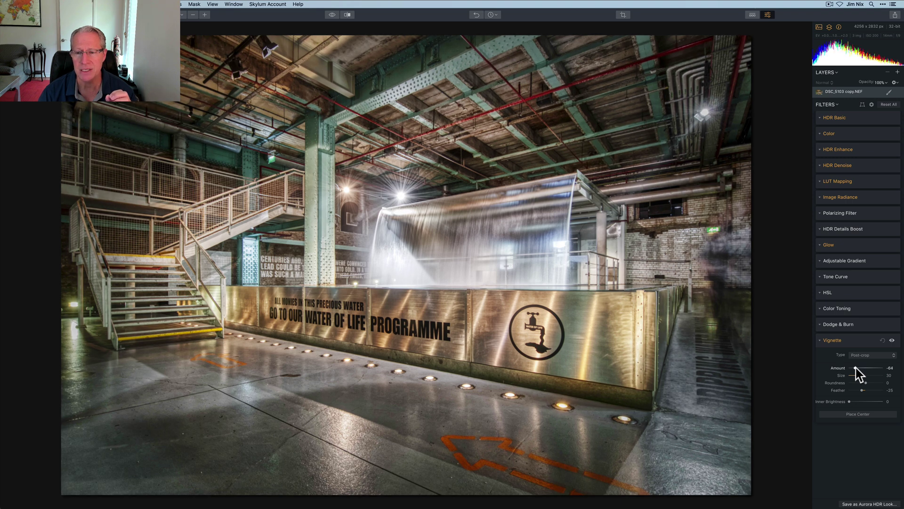
{"action": "left_click", "coordinate": [854, 368]}
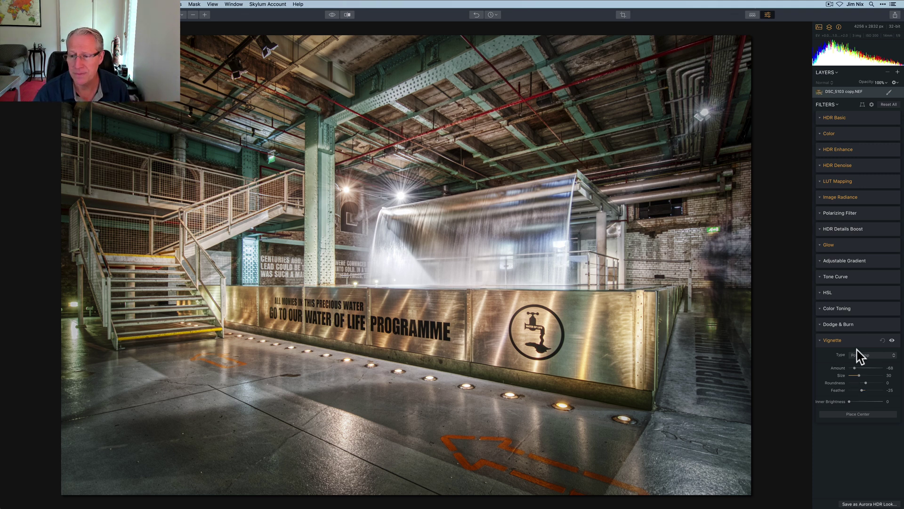
- Tint the shadows blue with Color Toning Shadows Hue 230 and Saturation 27
{"action": "left_click", "coordinate": [856, 341]}
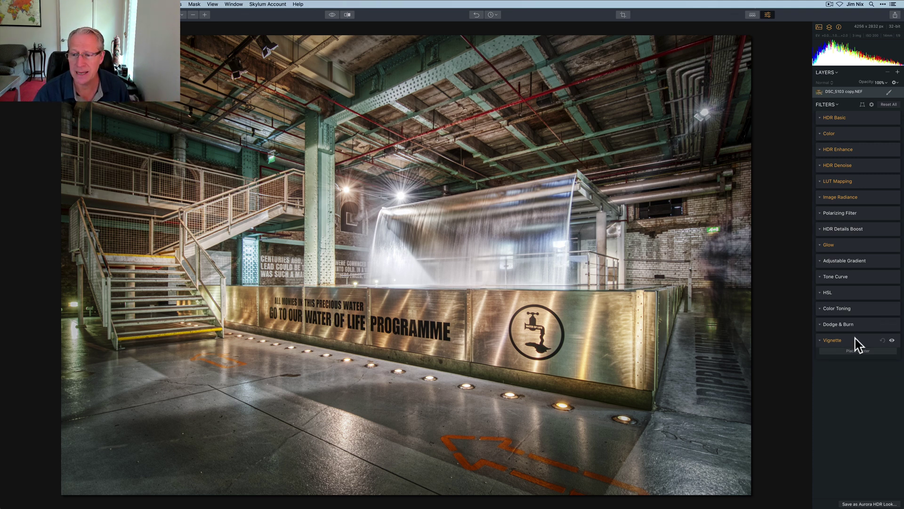
{"action": "left_click", "coordinate": [843, 309]}
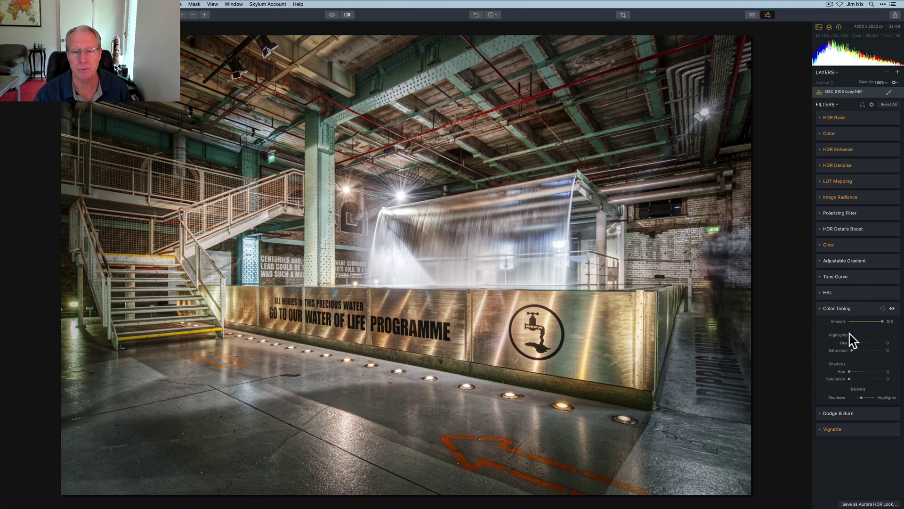
{"action": "mouse_move", "coordinate": [850, 371]}
{"action": "left_mouse_down"}
{"action": "mouse_move", "coordinate": [872, 371]}
{"action": "mouse_move", "coordinate": [851, 378]}
{"action": "mouse_move", "coordinate": [860, 380]}
{"action": "left_mouse_up"}
{"action": "left_click", "coordinate": [859, 378]}
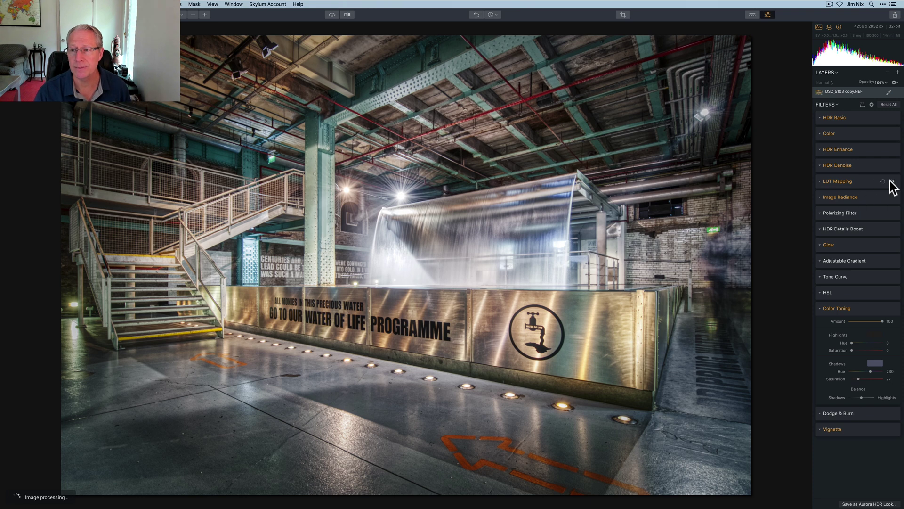
- Compare the image with LUT Mapping and Color Toning toggled off and back on
{"action": "left_click", "coordinate": [891, 182]}
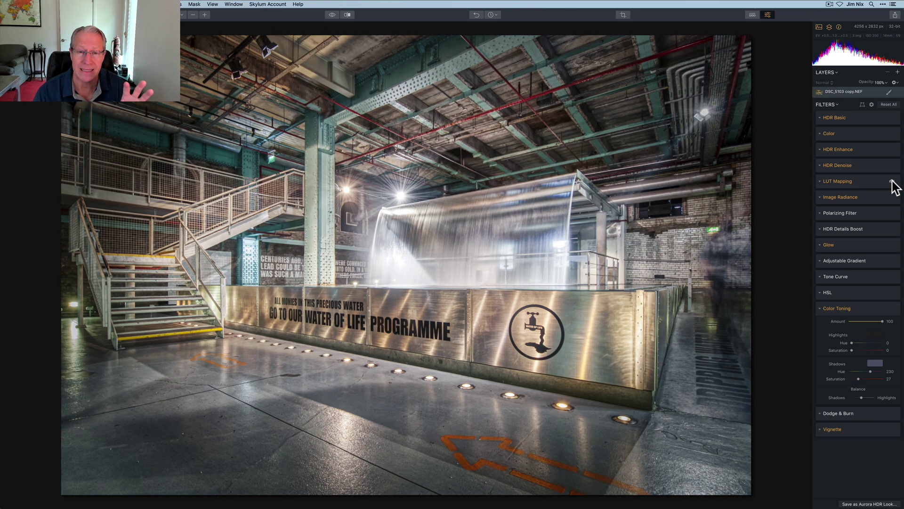
{"action": "left_click", "coordinate": [892, 181]}
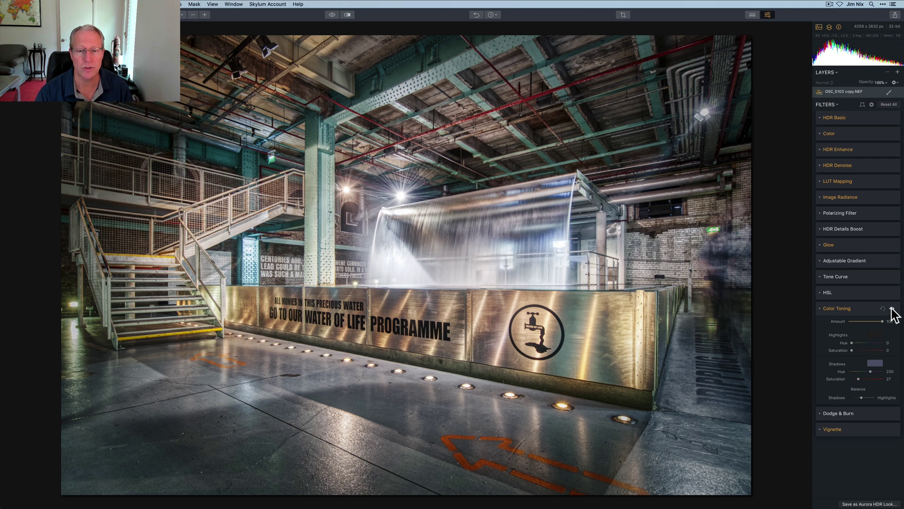
{"action": "left_click", "coordinate": [892, 309]}
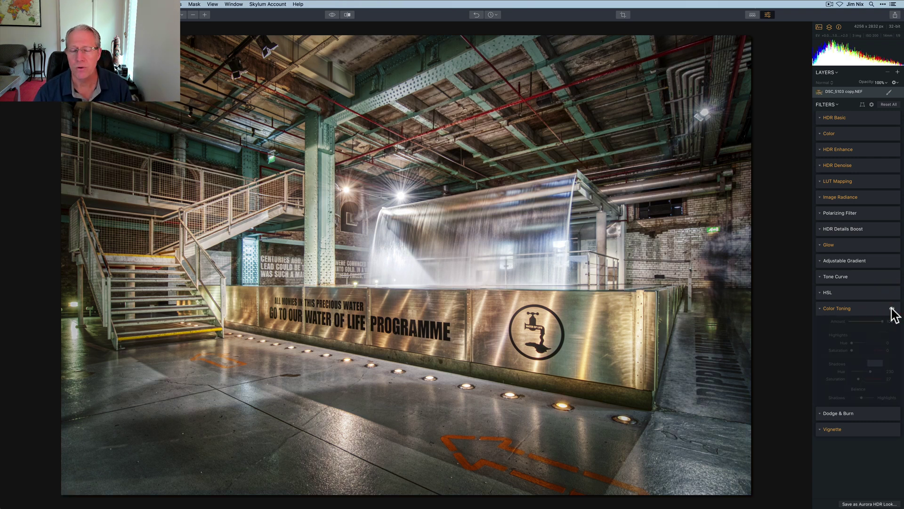
{"action": "left_click", "coordinate": [891, 308]}
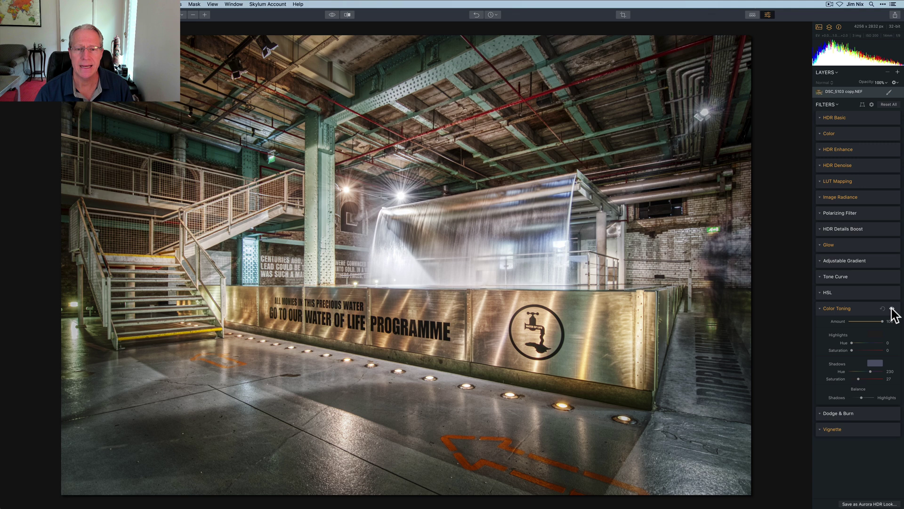
{"action": "left_click", "coordinate": [858, 309]}
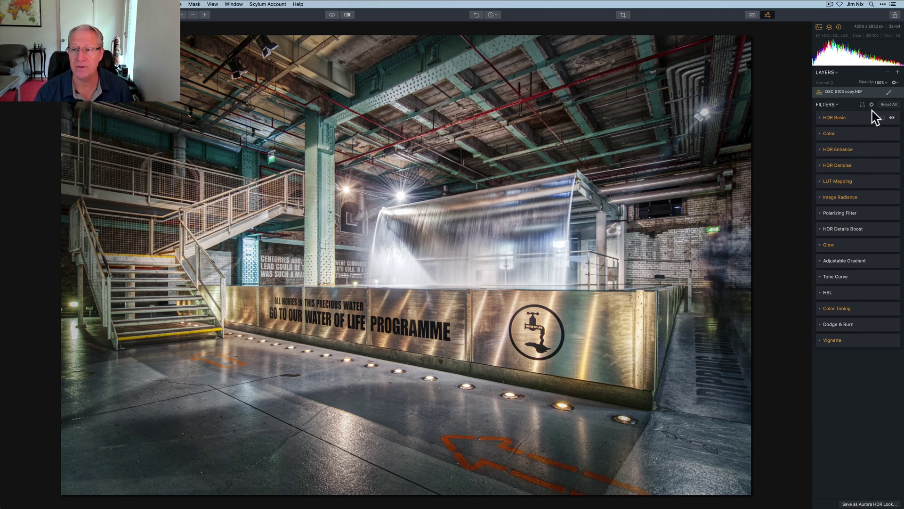
{"action": "left_click", "coordinate": [898, 72]}
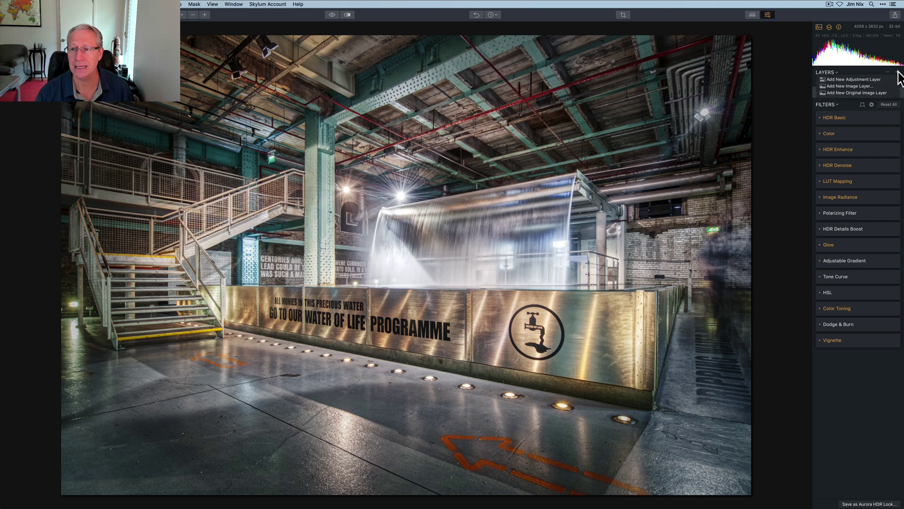
{"action": "left_click", "coordinate": [874, 92]}
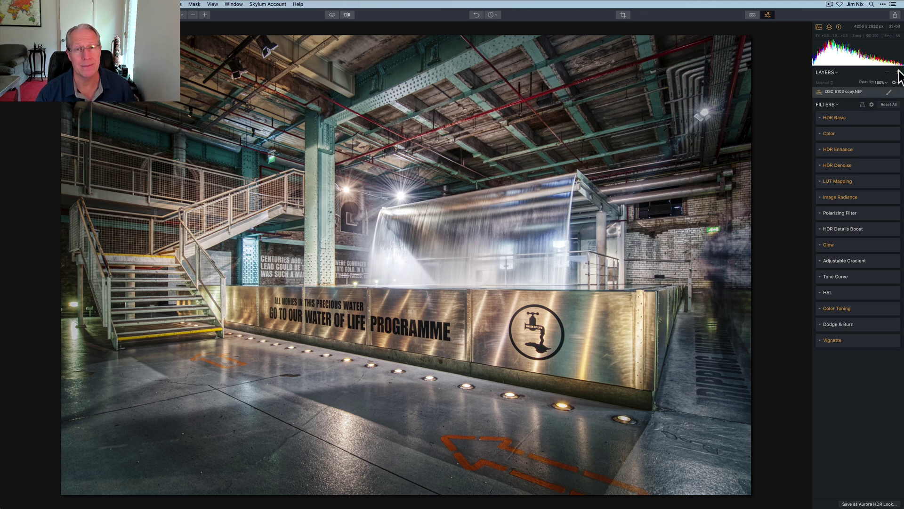
{"action": "left_click", "coordinate": [863, 105]}
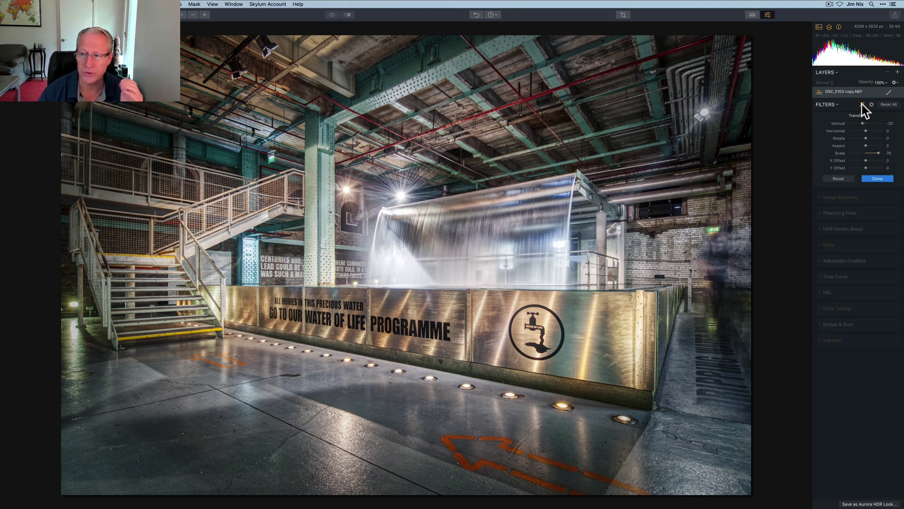
{"action": "left_click", "coordinate": [862, 105]}
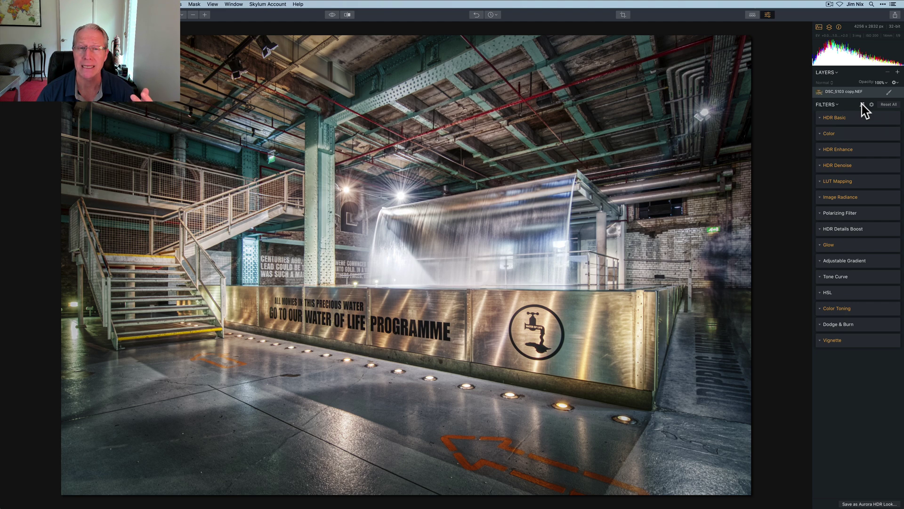
{"action": "left_click", "coordinate": [871, 105]}
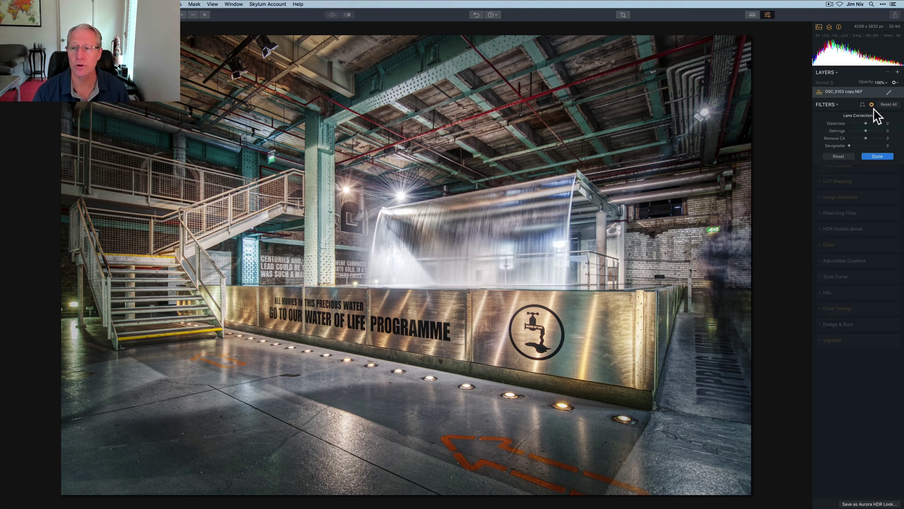
{"action": "left_click", "coordinate": [866, 123]}
{"action": "left_click_drag", "start_coordinate": [867, 122], "coordinate": [860, 124]}
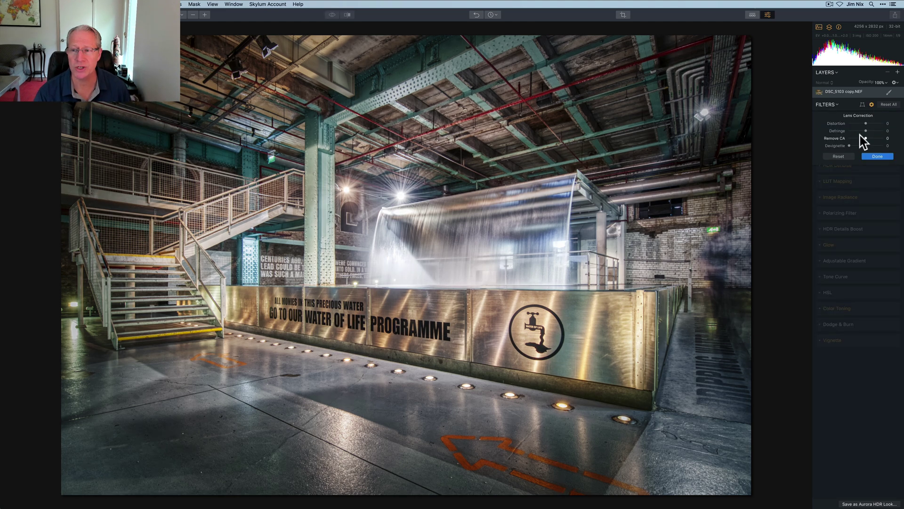
{"action": "left_click", "coordinate": [872, 105]}
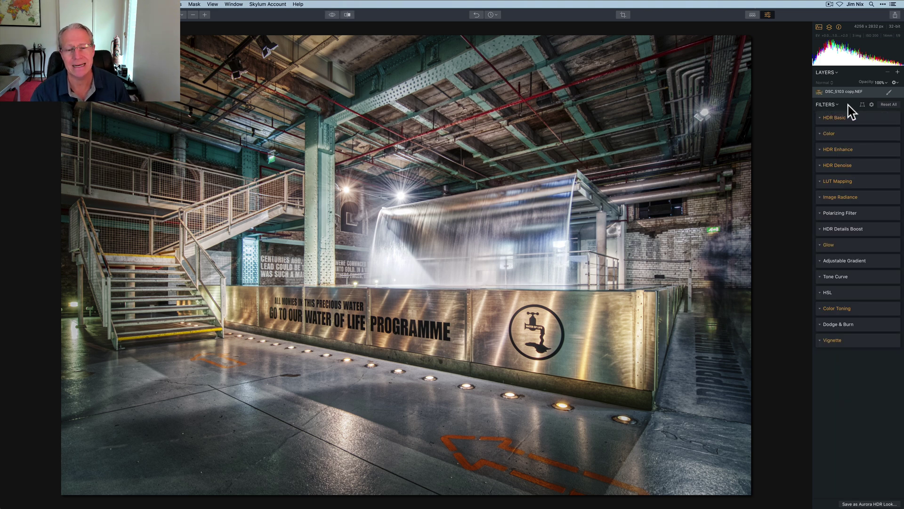